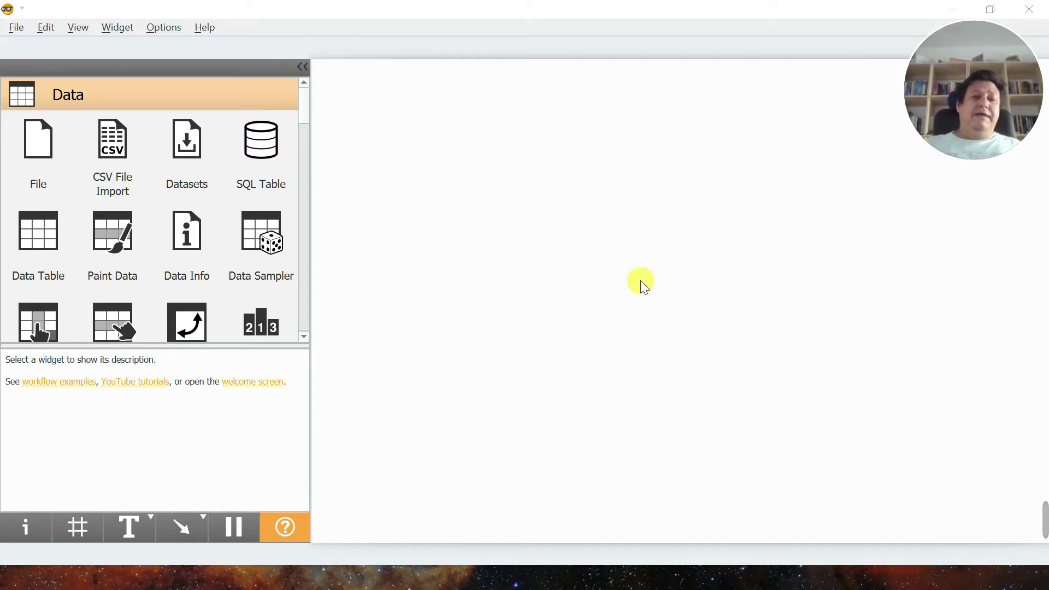
Step: Collapse the Data, Visualize and Evaluate widget categories and enlarge the toolbox so that the whole category list fits
{"action": "left_click", "coordinate": [31, 102]}
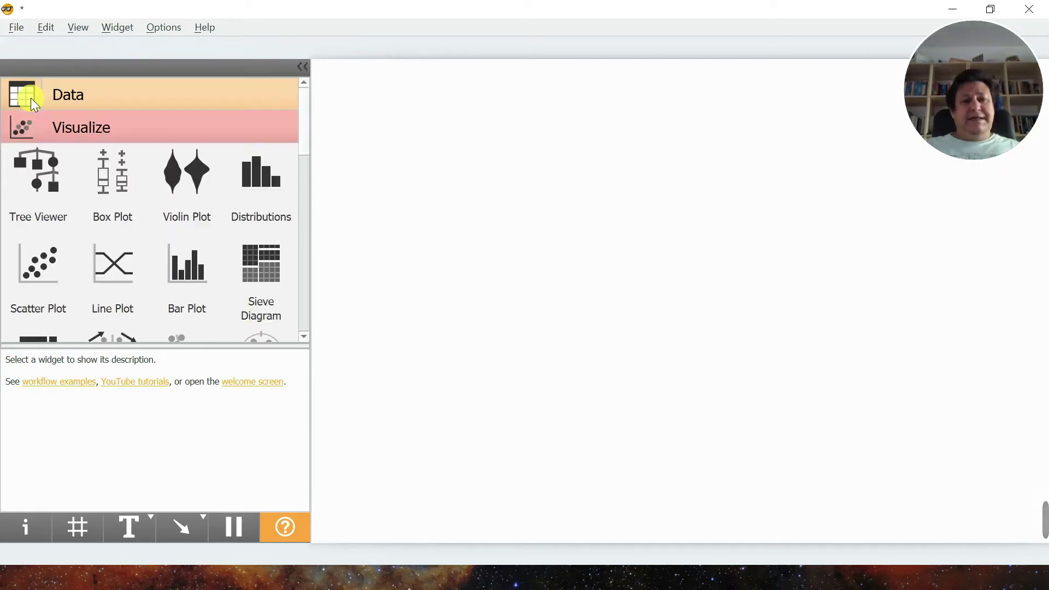
{"action": "left_click", "coordinate": [19, 124]}
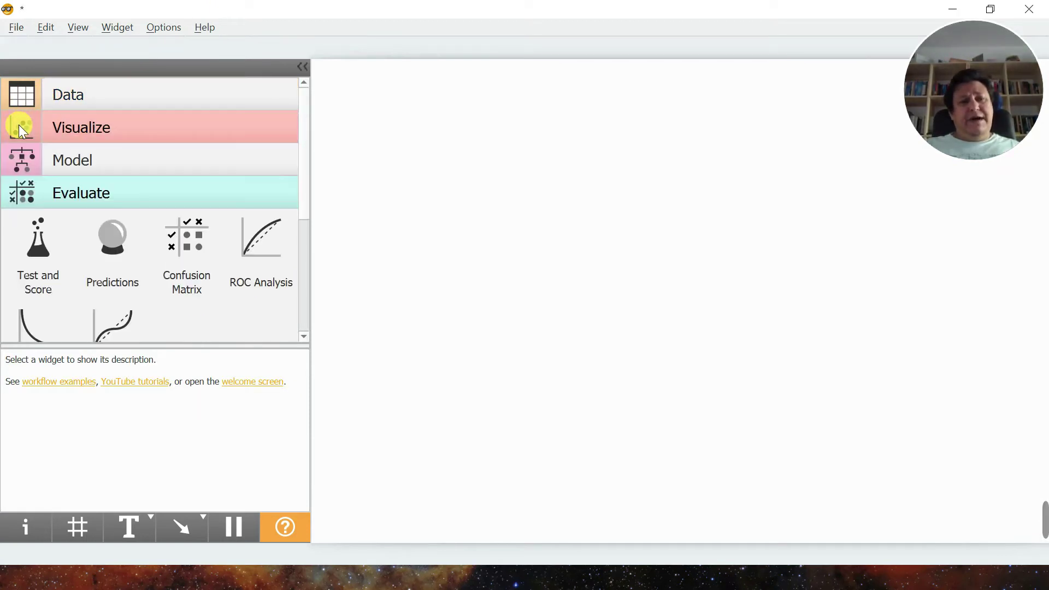
{"action": "left_click", "coordinate": [16, 203]}
{"action": "left_click_drag", "start_coordinate": [117, 350], "coordinate": [114, 410]}
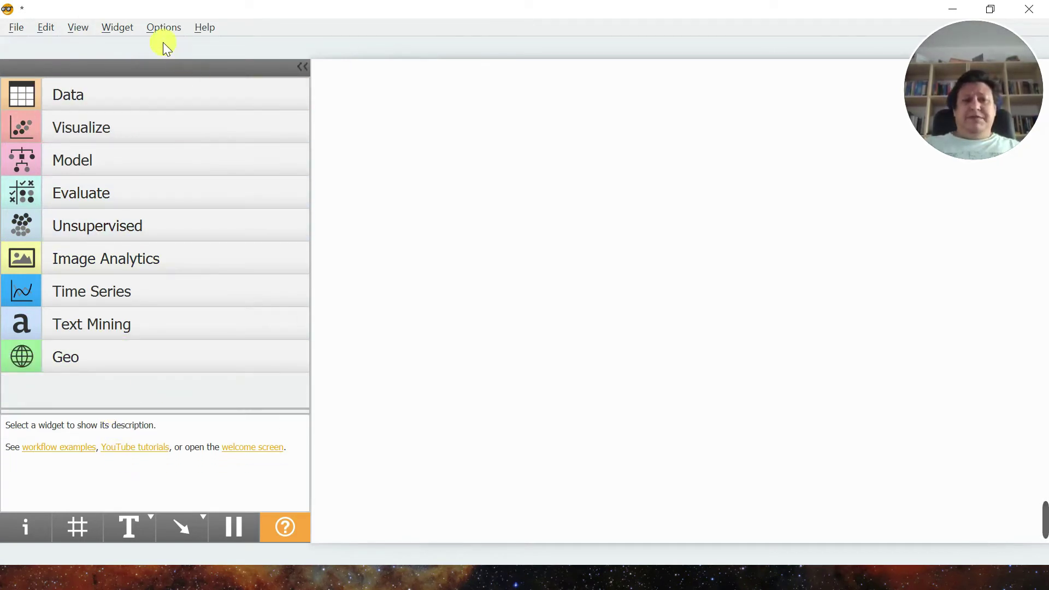
{"action": "left_click", "coordinate": [164, 28]}
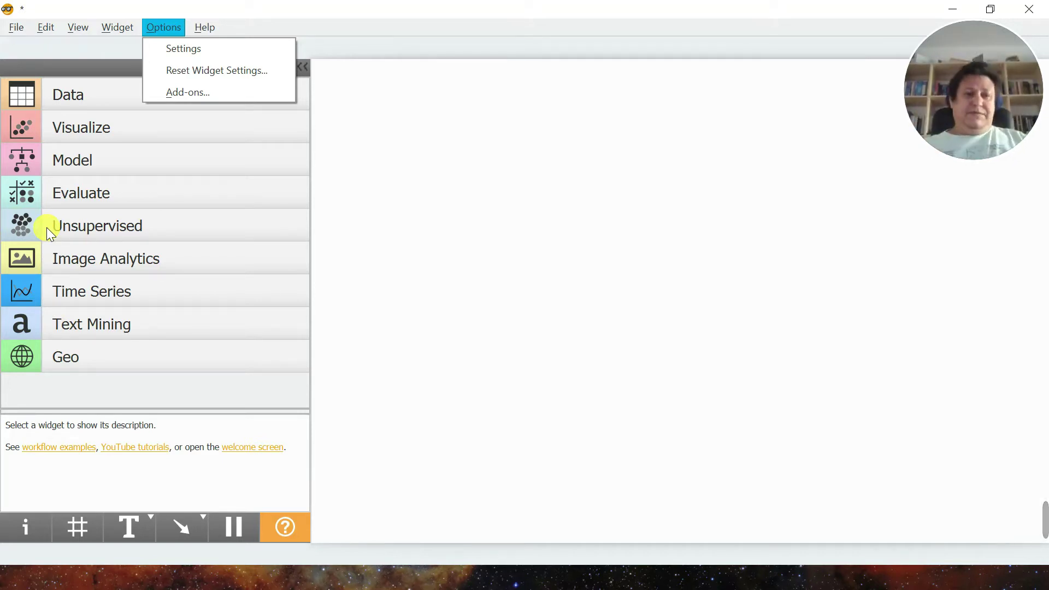
{"action": "mouse_move", "coordinate": [77, 27]}
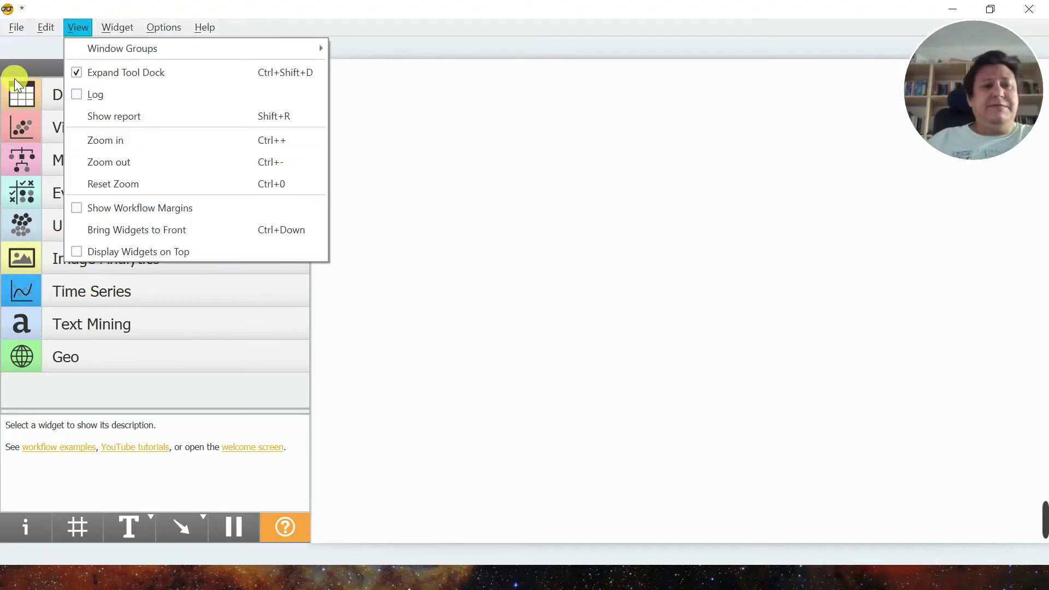
Step: Look through the widgets in the Data, Visualize, Model, Evaluate and Unsupervised categories, collapsing each one again
{"action": "left_click", "coordinate": [23, 99]}
{"action": "left_click", "coordinate": [24, 101]}
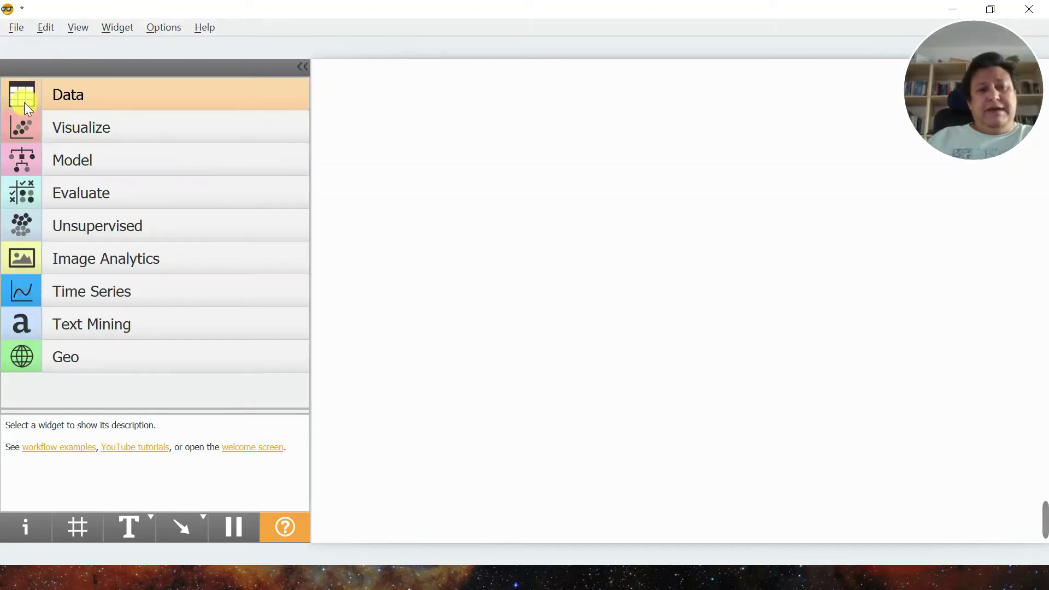
{"action": "left_click", "coordinate": [23, 123]}
{"action": "left_click", "coordinate": [23, 123]}
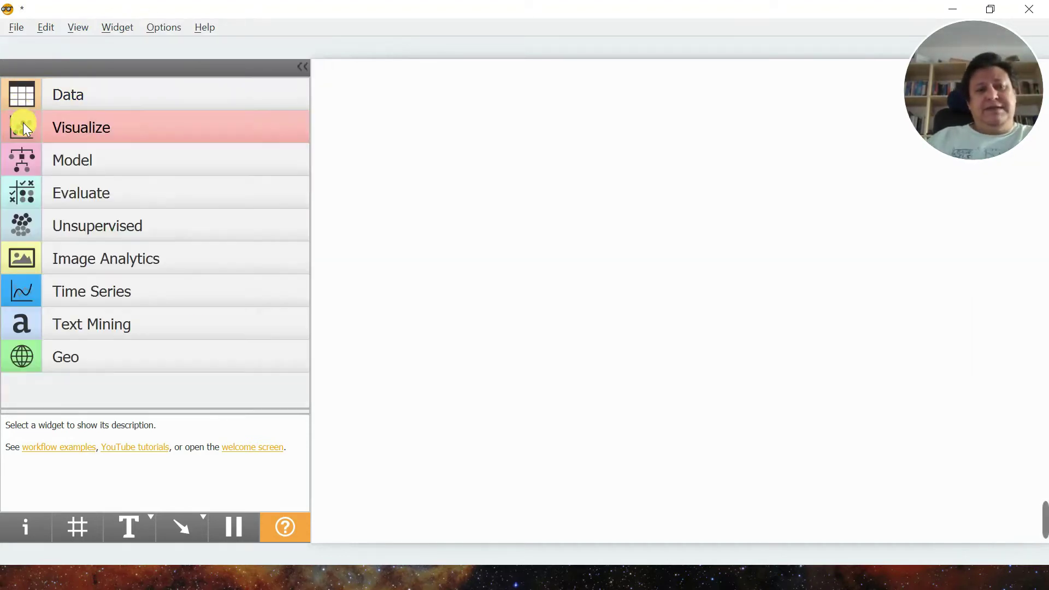
{"action": "left_click", "coordinate": [22, 162]}
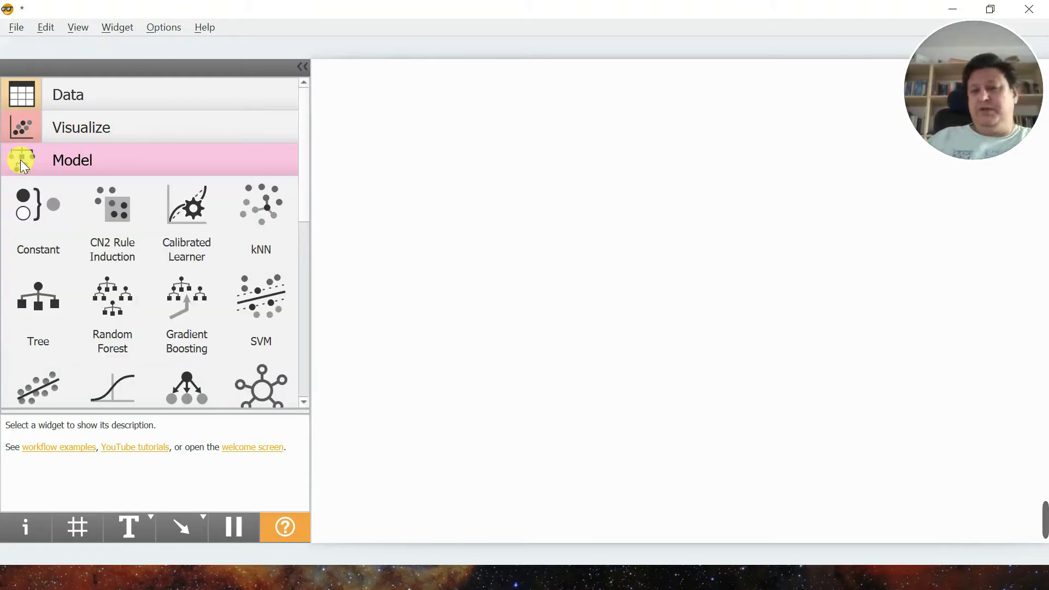
{"action": "left_click", "coordinate": [22, 164]}
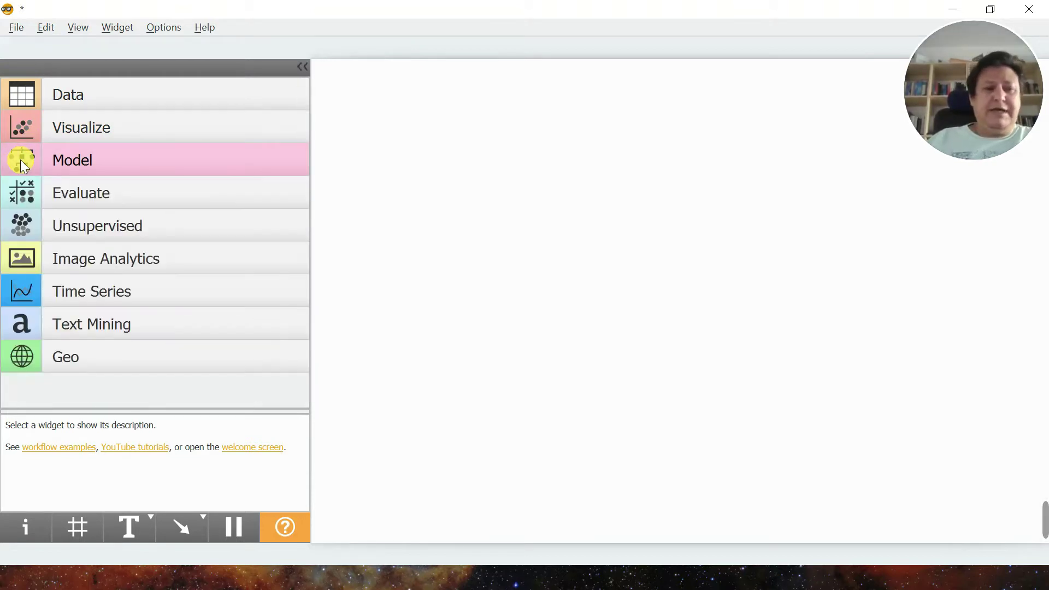
{"action": "left_click", "coordinate": [22, 195]}
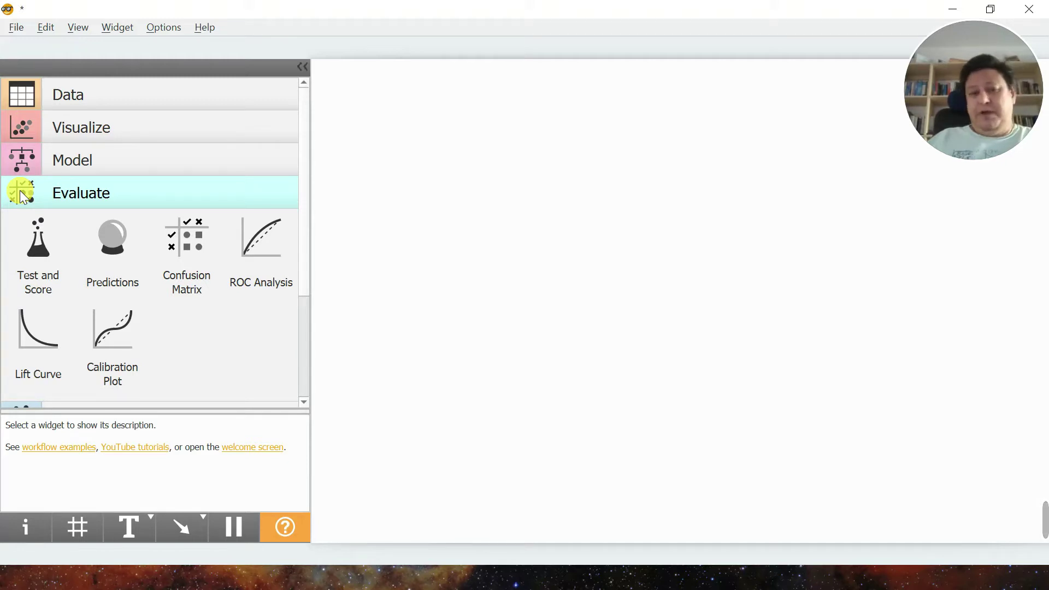
{"action": "left_click", "coordinate": [21, 192]}
{"action": "left_click", "coordinate": [20, 221]}
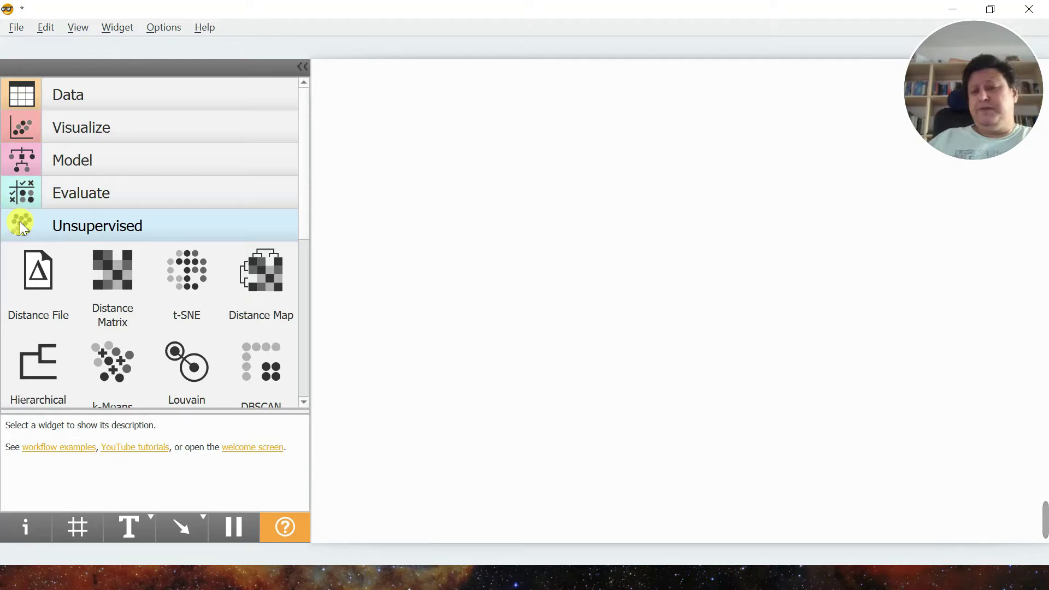
{"action": "left_click", "coordinate": [20, 221]}
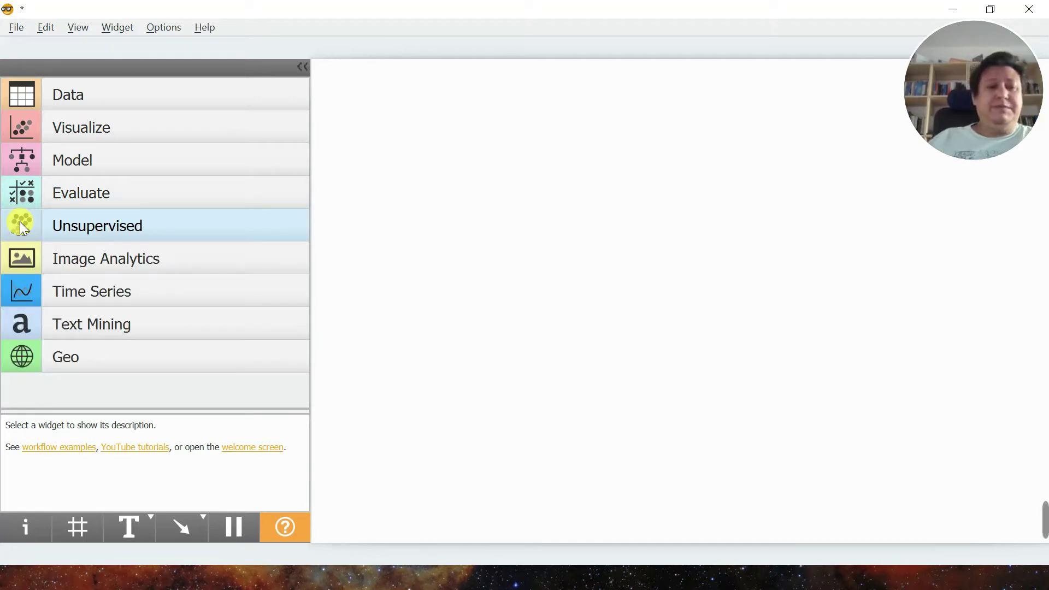
Step: Look through the widgets in the Image Analytics, Time Series, Text Mining and Geo categories, collapsing each one again
{"action": "left_click", "coordinate": [28, 258]}
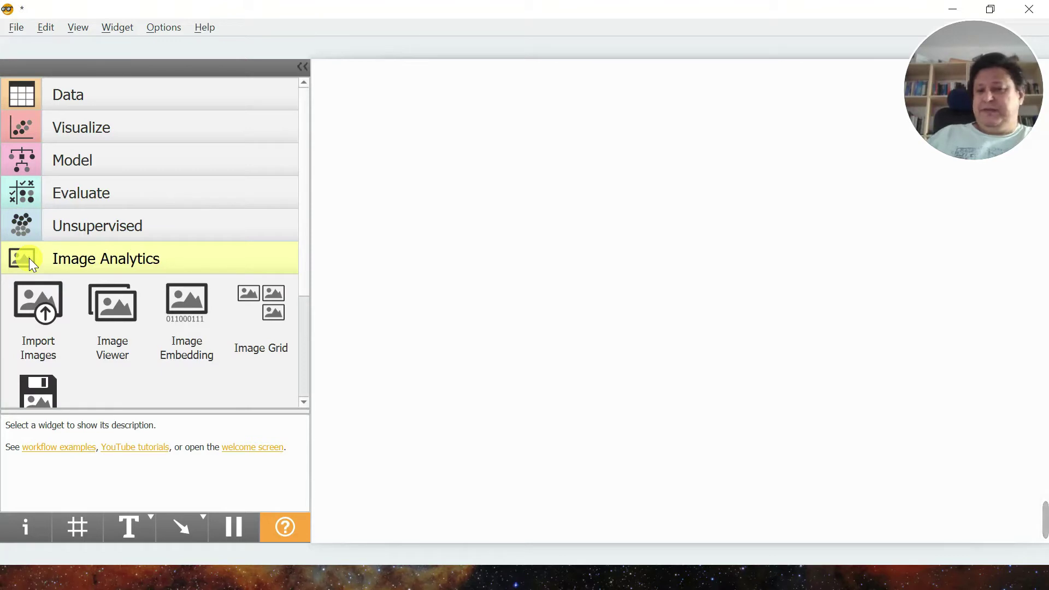
{"action": "left_click", "coordinate": [29, 257]}
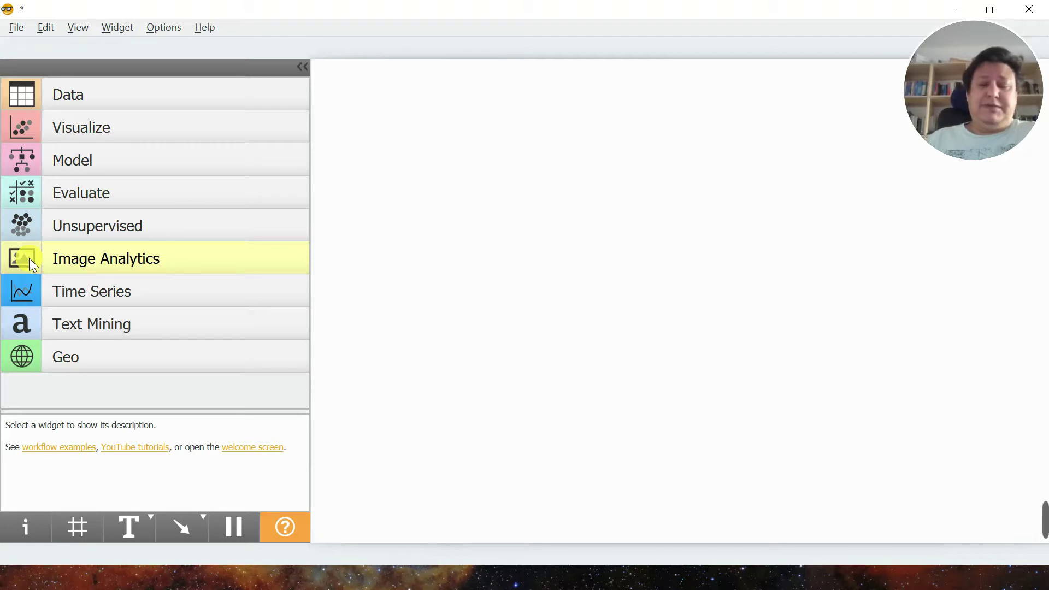
{"action": "left_click", "coordinate": [33, 299]}
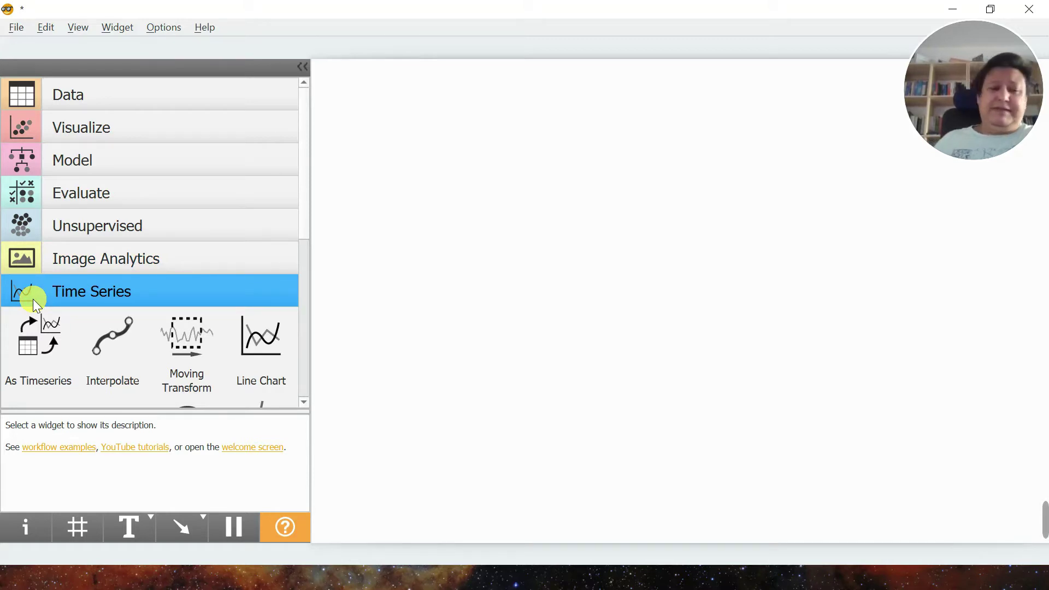
{"action": "left_click", "coordinate": [33, 299]}
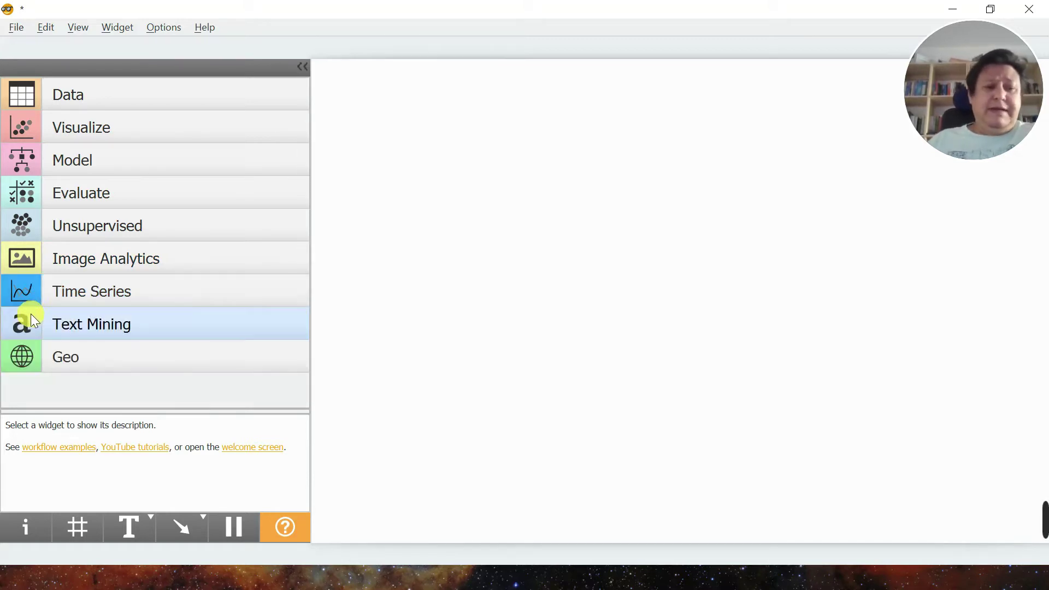
{"action": "left_click", "coordinate": [31, 328]}
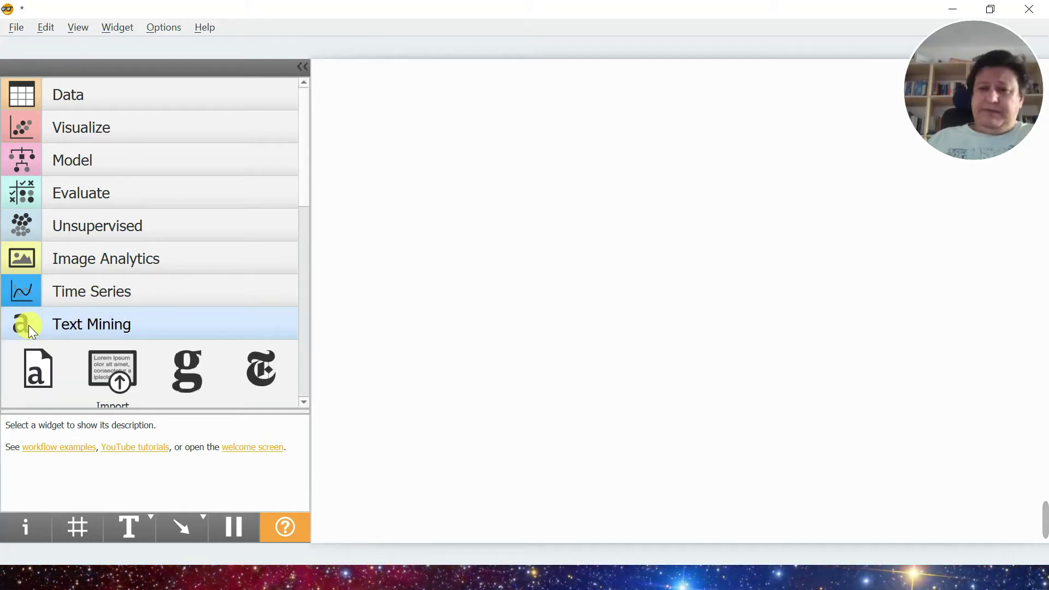
{"action": "left_click_drag", "start_coordinate": [302, 192], "coordinate": [320, 227]}
{"action": "left_click", "coordinate": [44, 239]}
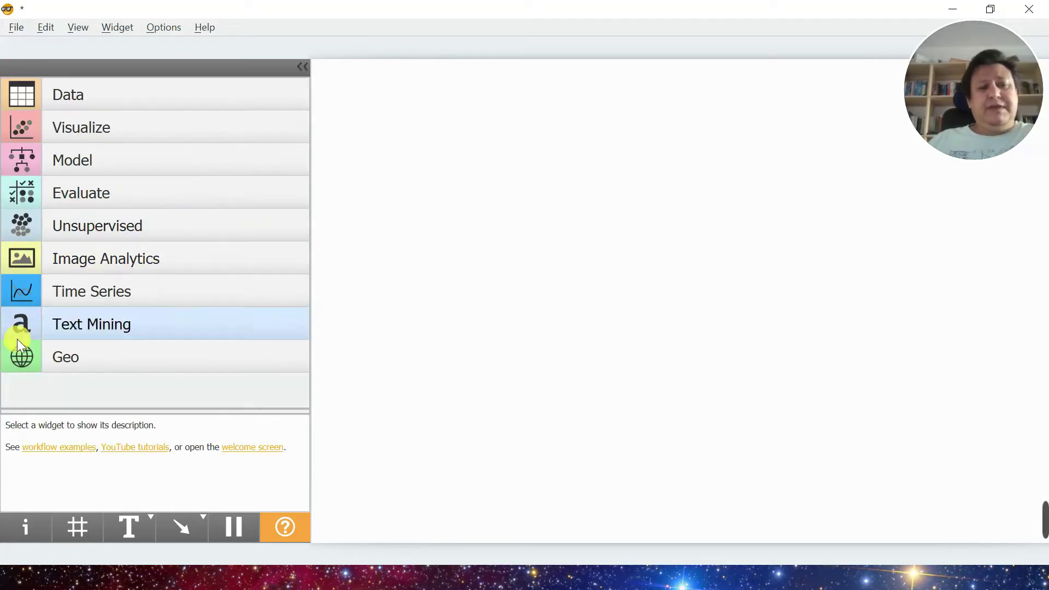
{"action": "left_click", "coordinate": [16, 355]}
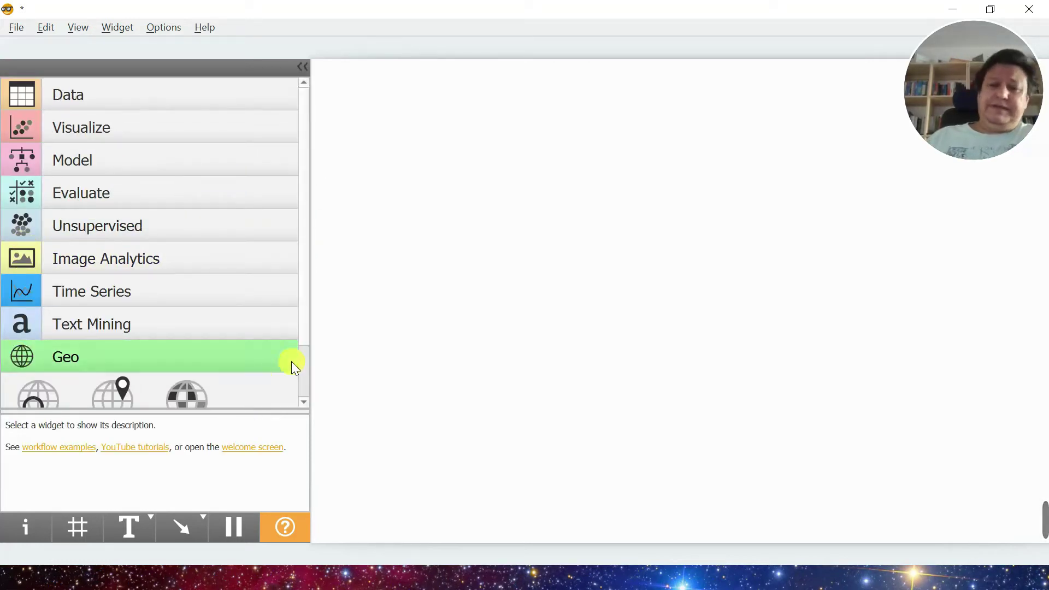
{"action": "scroll", "coordinate": [306, 297], "scroll_direction": "down", "scroll_amount": 2}
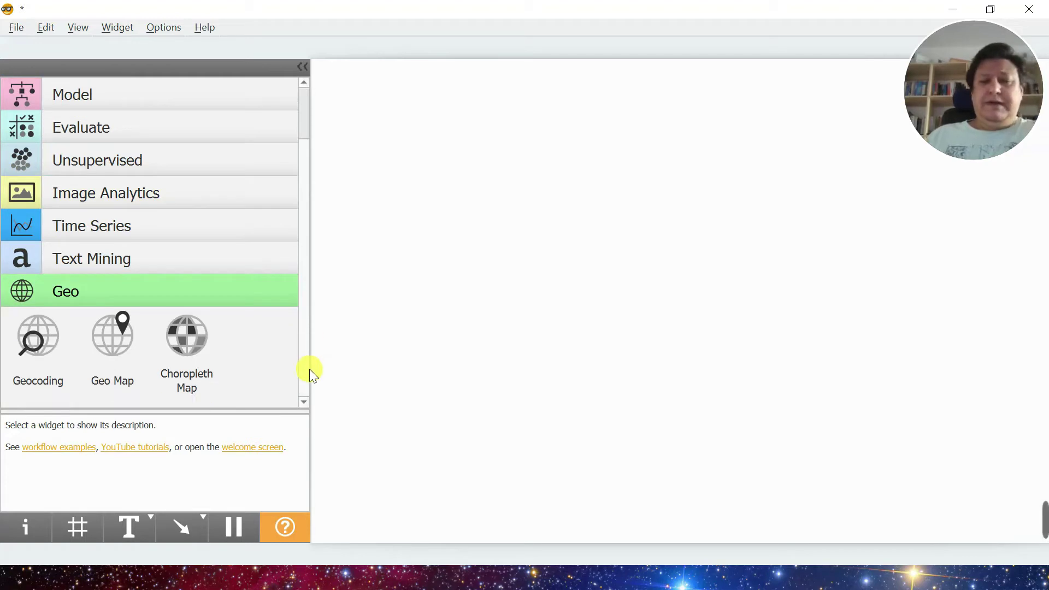
{"action": "left_click", "coordinate": [26, 293]}
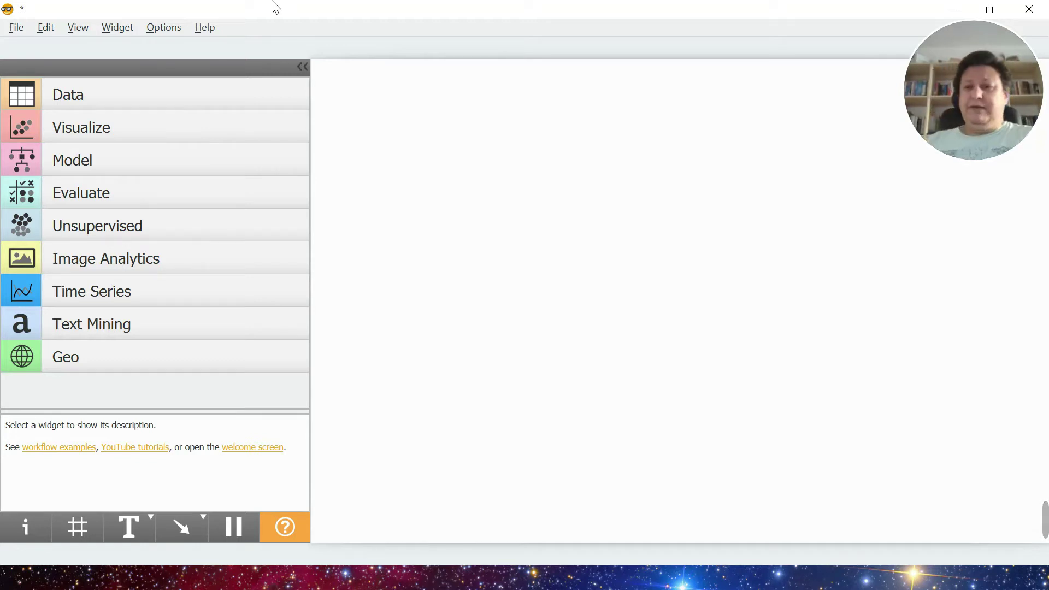
Step: Add a File widget from the Data category and place it in the upper-left corner of the canvas
{"action": "left_click", "coordinate": [27, 96]}
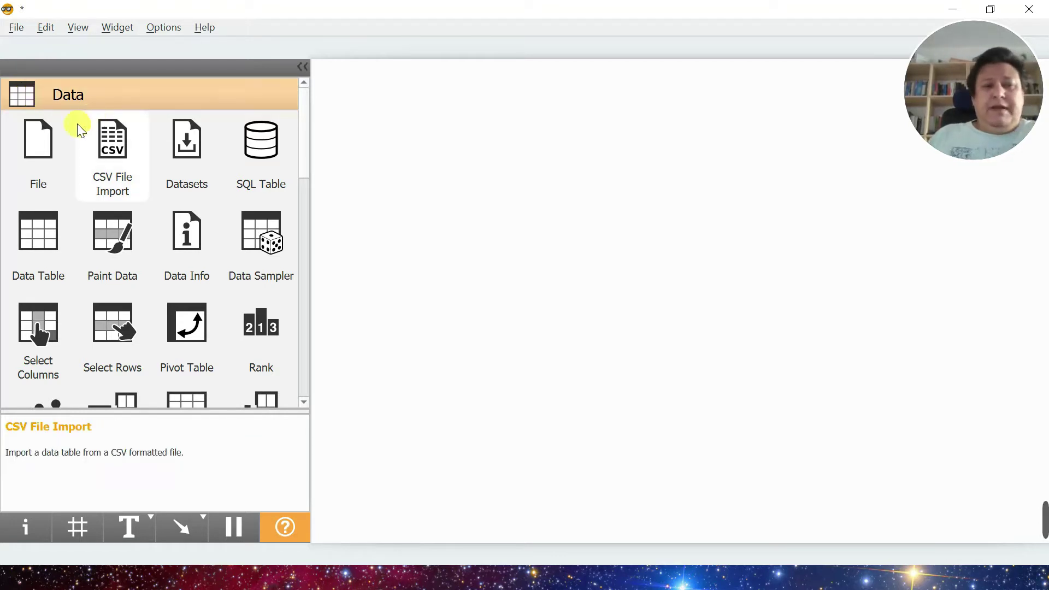
{"action": "left_click", "coordinate": [38, 146]}
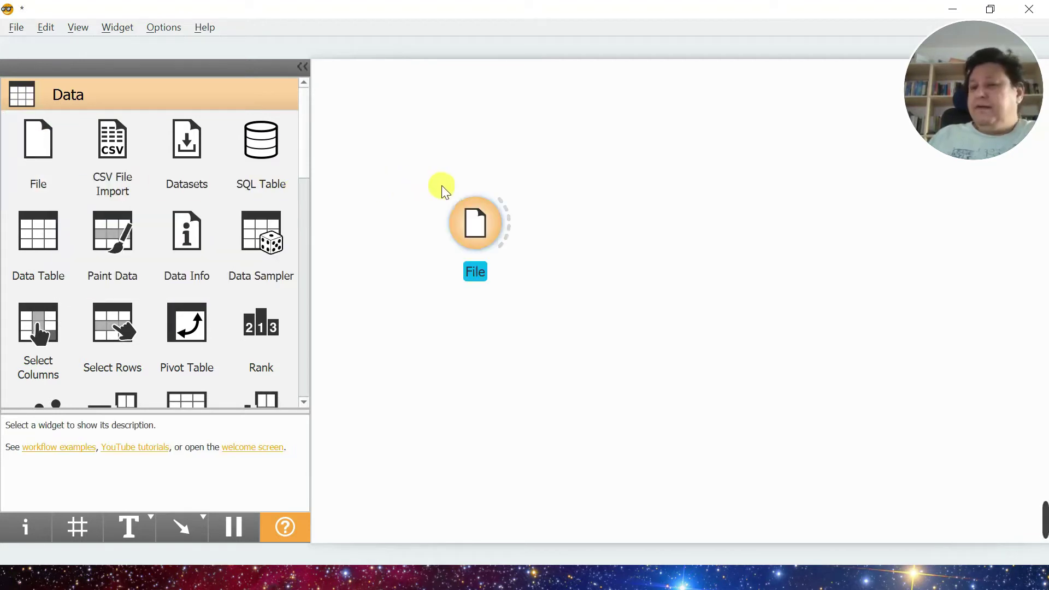
{"action": "left_click_drag", "start_coordinate": [467, 228], "coordinate": [362, 117]}
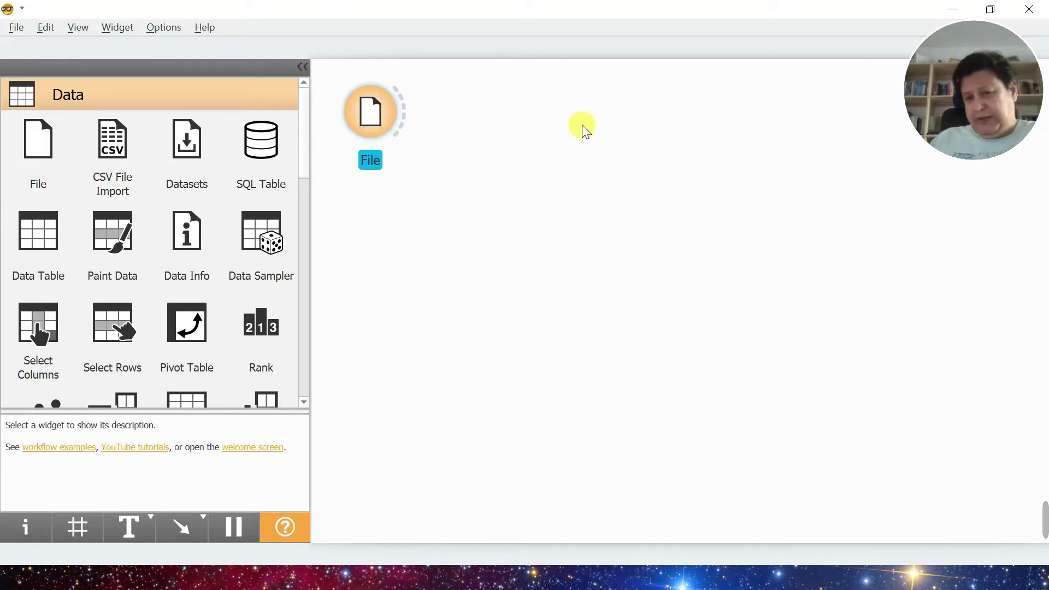
Step: Open the File widget's settings, check the recent files list and select URL as the data source
{"action": "double_click", "coordinate": [375, 113]}
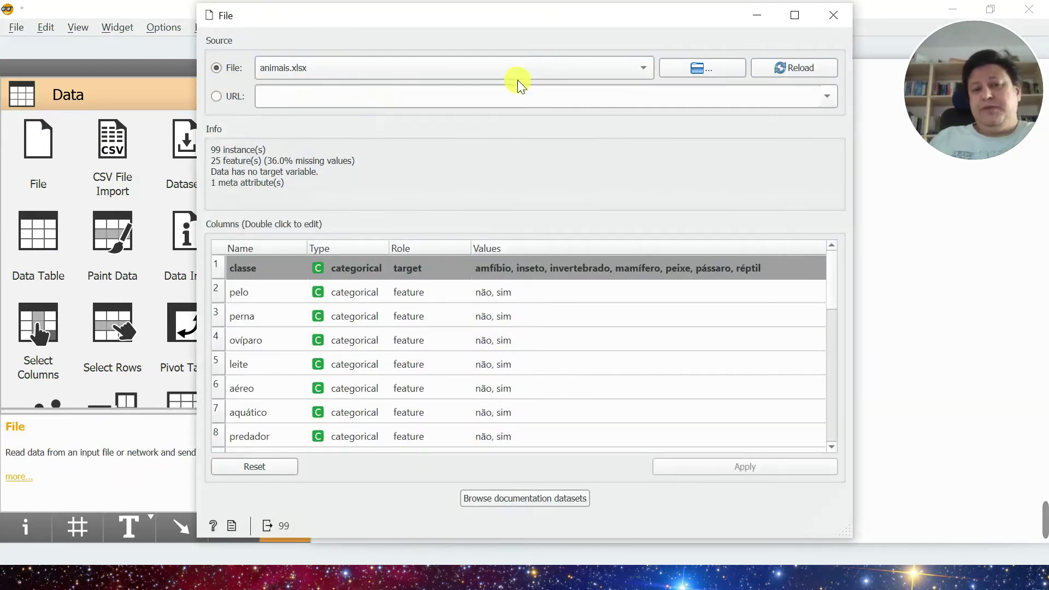
{"action": "left_click", "coordinate": [646, 69]}
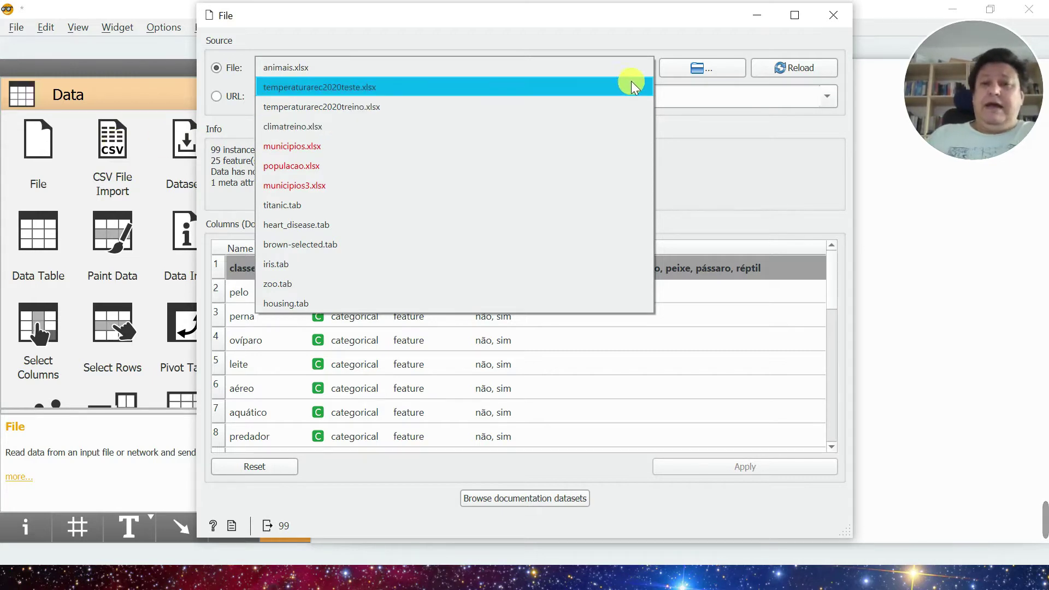
{"action": "left_click", "coordinate": [662, 19]}
{"action": "left_click", "coordinate": [291, 98]}
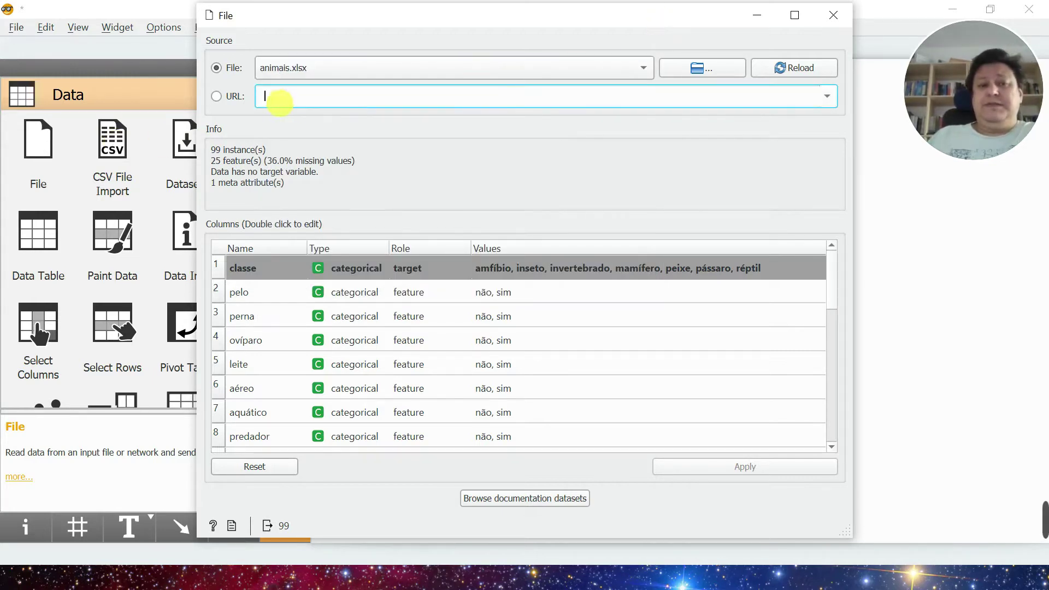
{"action": "left_click", "coordinate": [217, 98]}
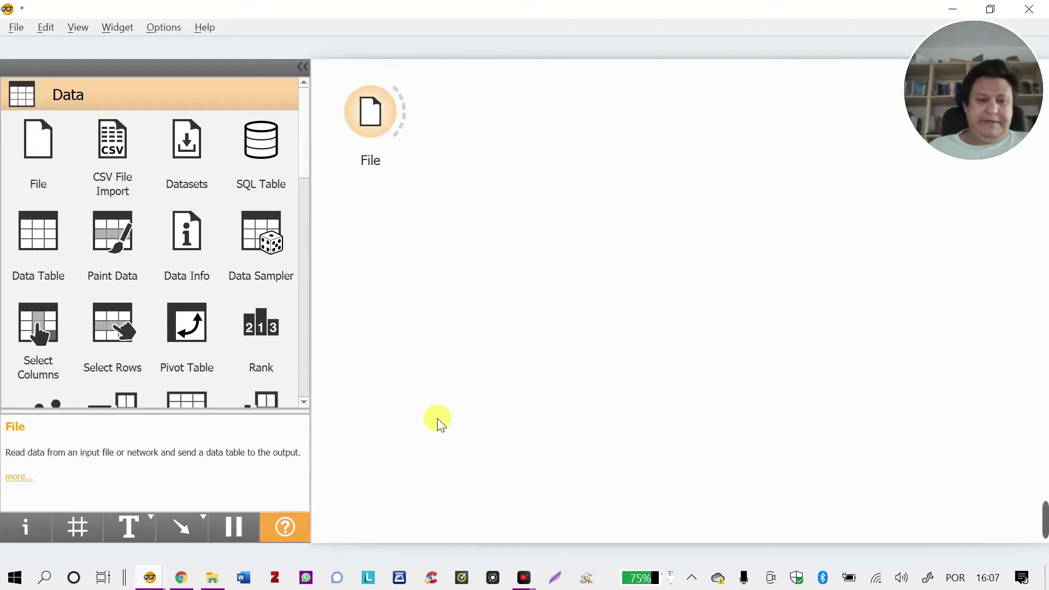
Step: Switch to Google Drive in Chrome, copy the sharing link of iris_treinar in the iris folder, and return to Orange
{"action": "left_click", "coordinate": [182, 579]}
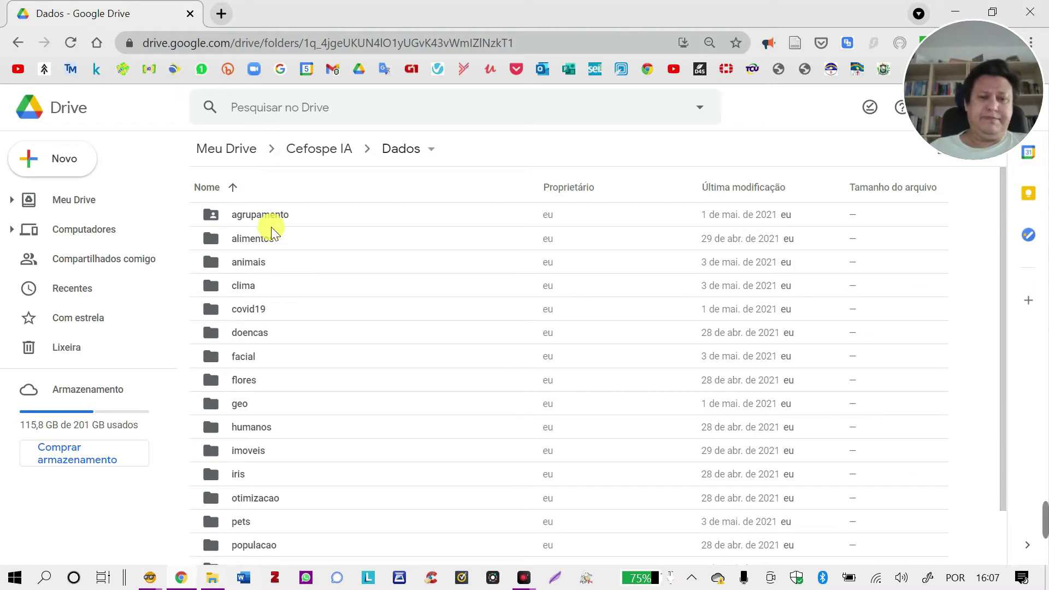
{"action": "double_click", "coordinate": [241, 476]}
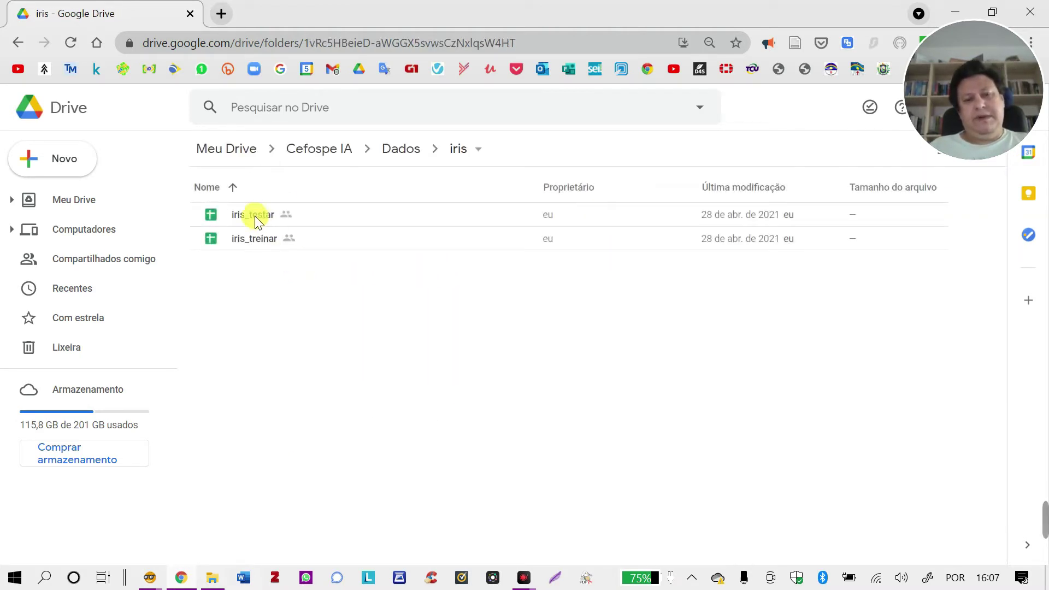
{"action": "left_click", "coordinate": [257, 241]}
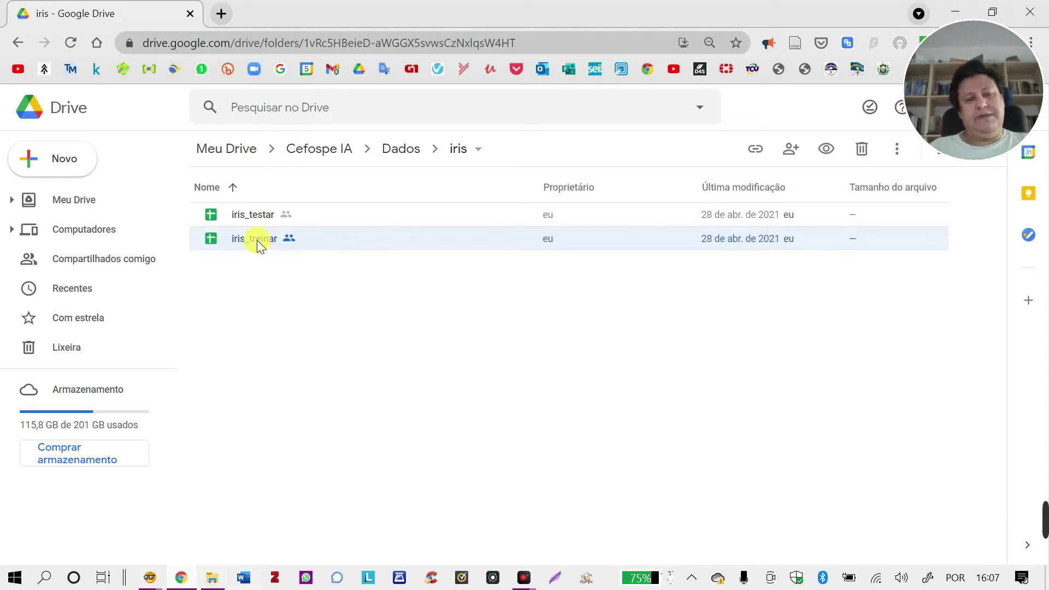
{"action": "right_click", "coordinate": [257, 241]}
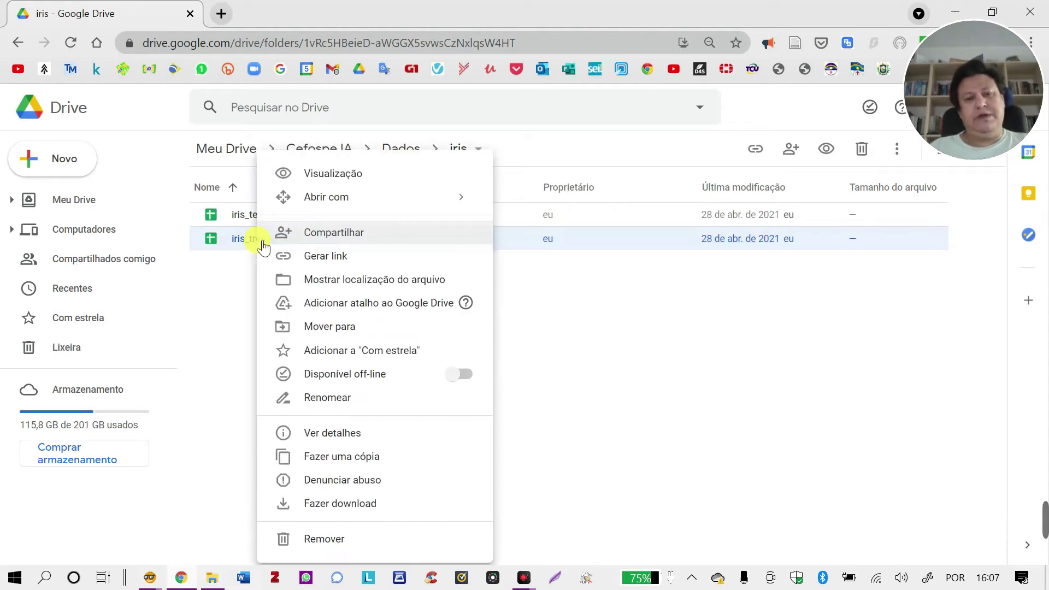
{"action": "left_click", "coordinate": [322, 257]}
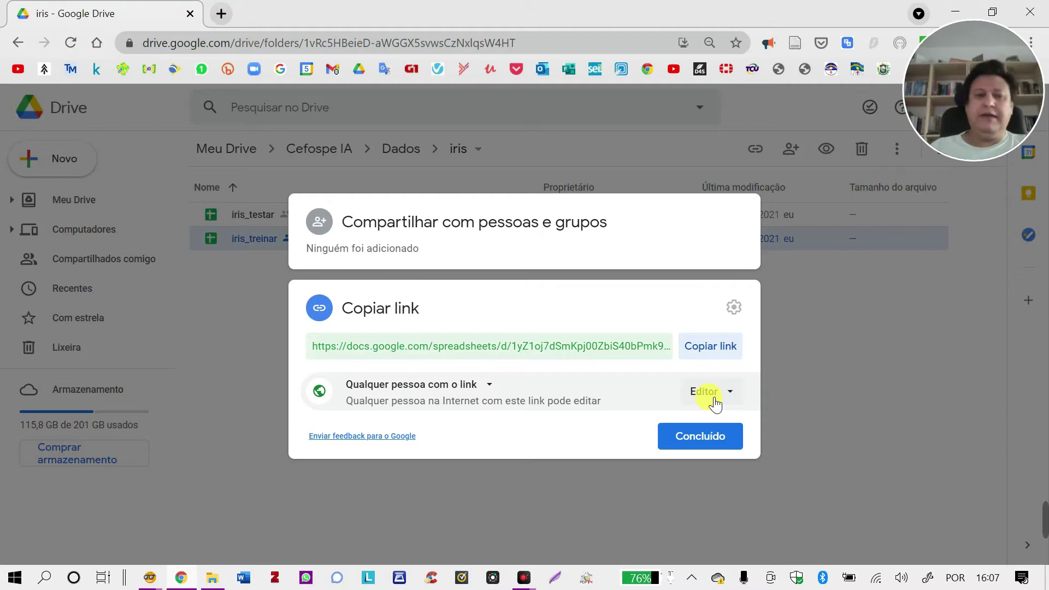
{"action": "left_click", "coordinate": [728, 350]}
{"action": "left_click", "coordinate": [728, 436]}
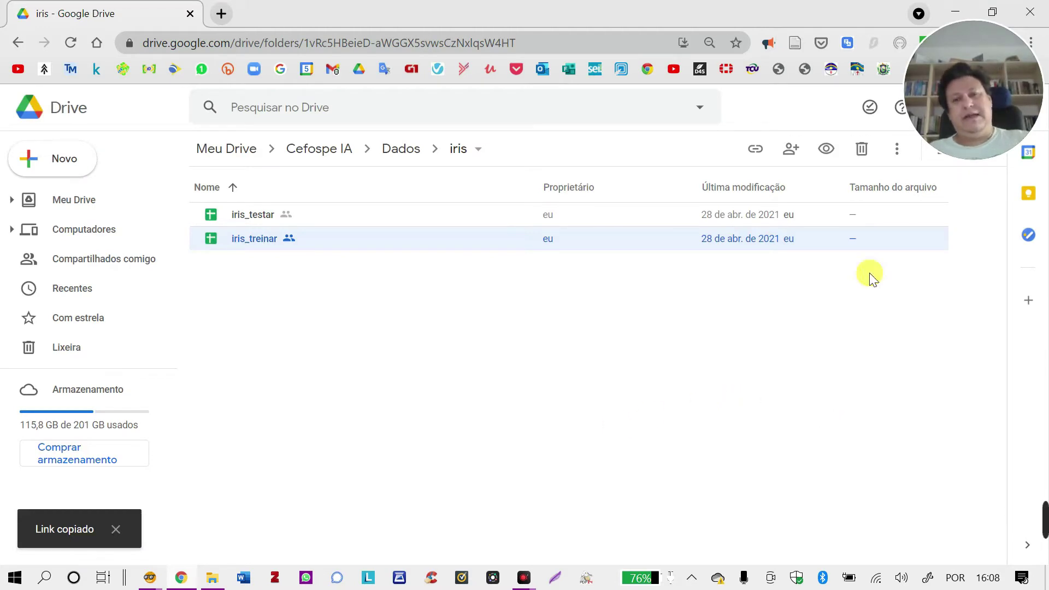
{"action": "left_click", "coordinate": [953, 12]}
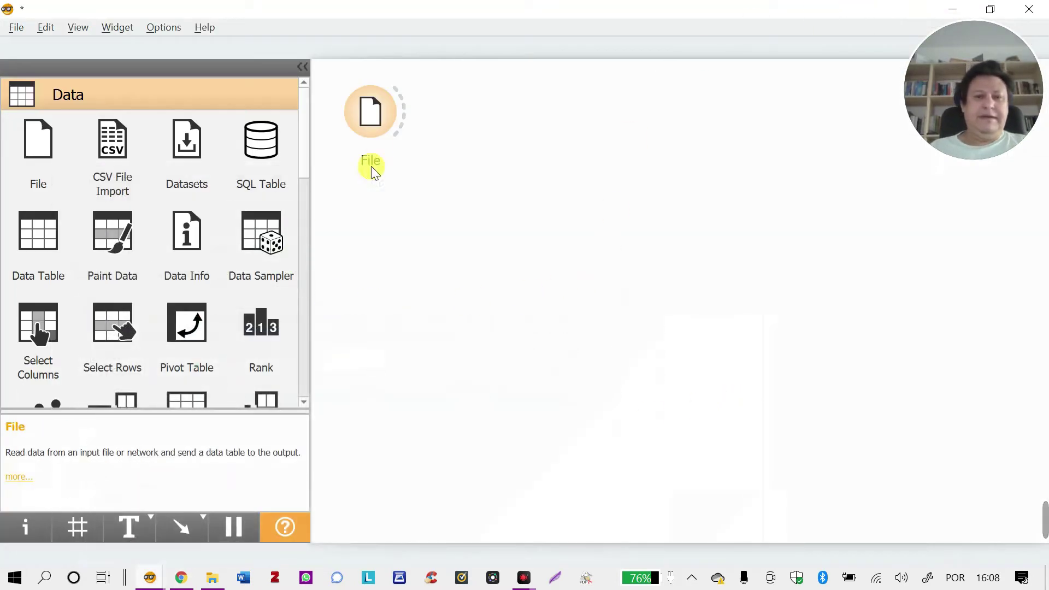
Step: Reopen the File widget, paste the copied Google Sheets sharing link as its URL source and reload the data
{"action": "double_click", "coordinate": [375, 115]}
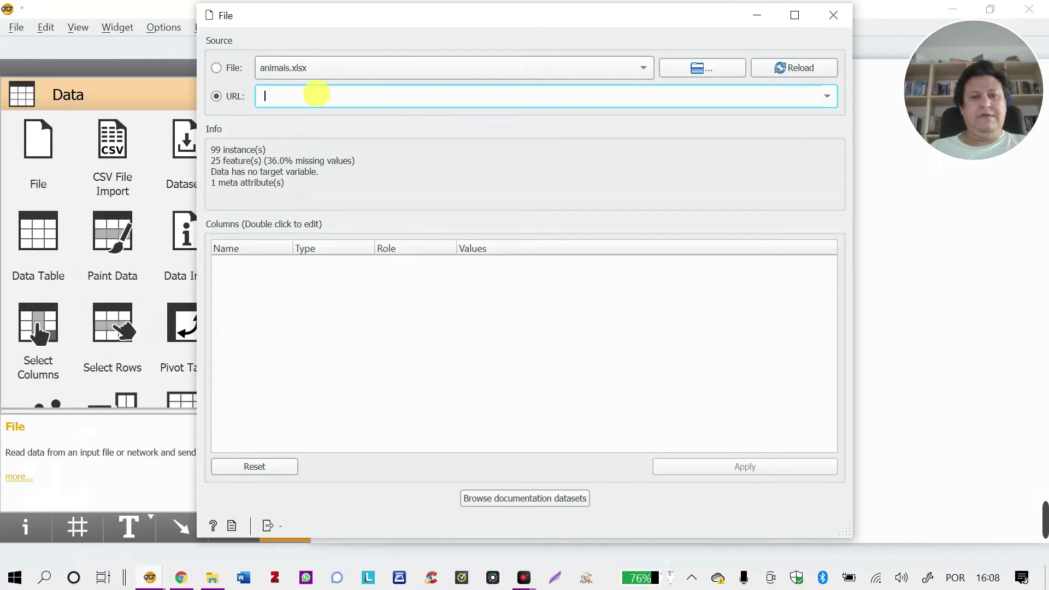
{"action": "right_click", "coordinate": [318, 94]}
{"action": "left_click", "coordinate": [356, 193]}
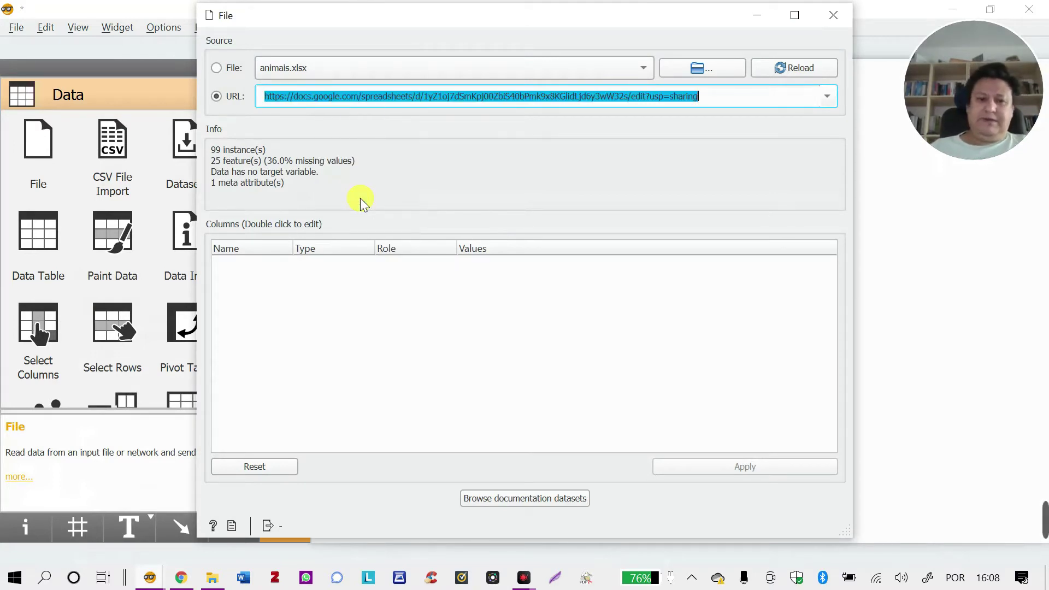
{"action": "left_click", "coordinate": [815, 67]}
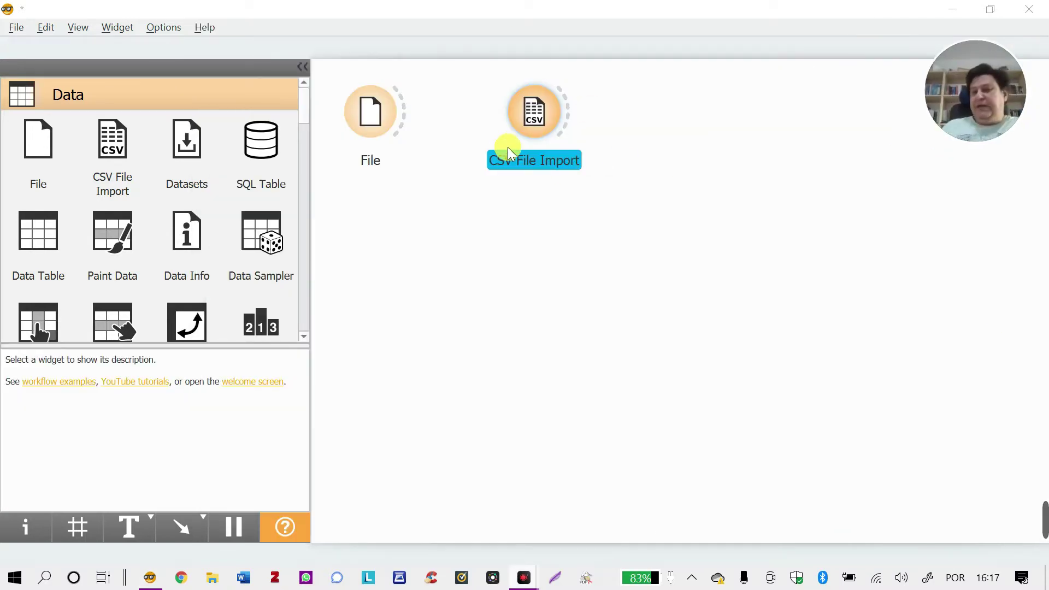
Step: Move the CSV File Import widget closer to File and add a Datasets widget beside it
{"action": "left_click_drag", "start_coordinate": [532, 118], "coordinate": [468, 119]}
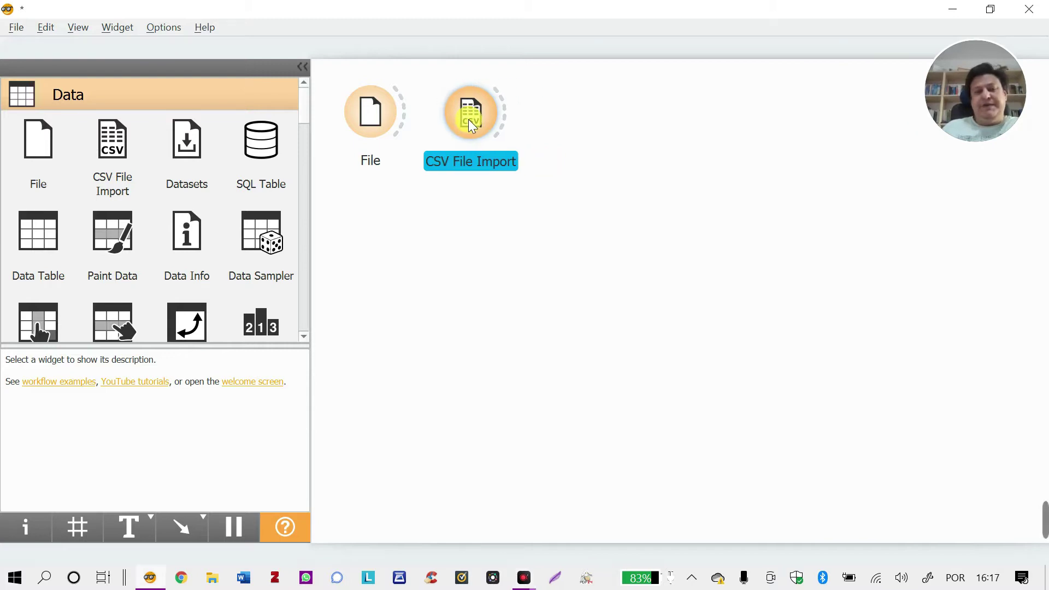
{"action": "left_click", "coordinate": [184, 150]}
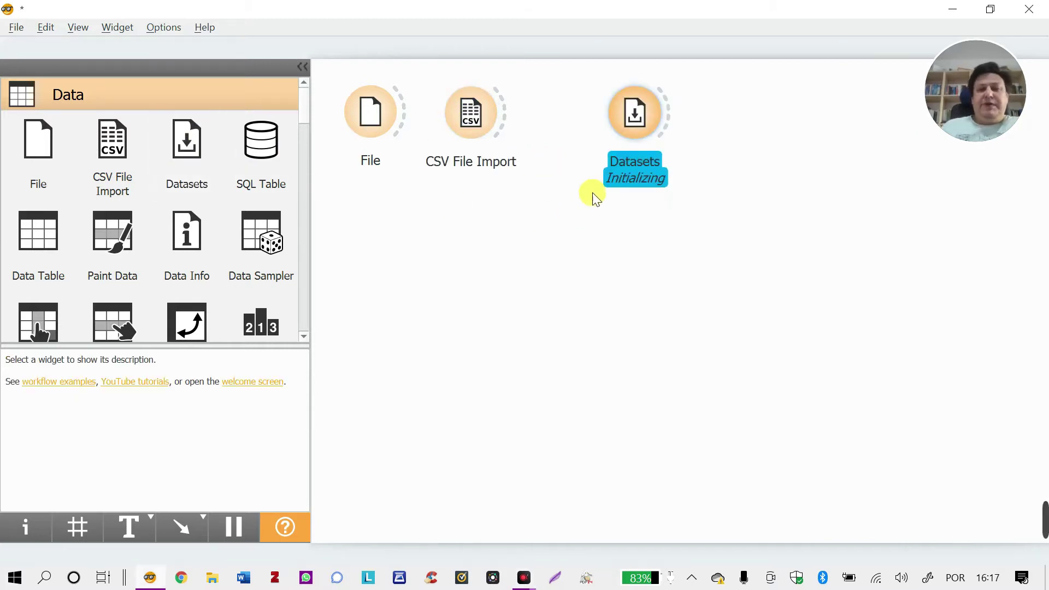
{"action": "left_click_drag", "start_coordinate": [645, 112], "coordinate": [612, 117]}
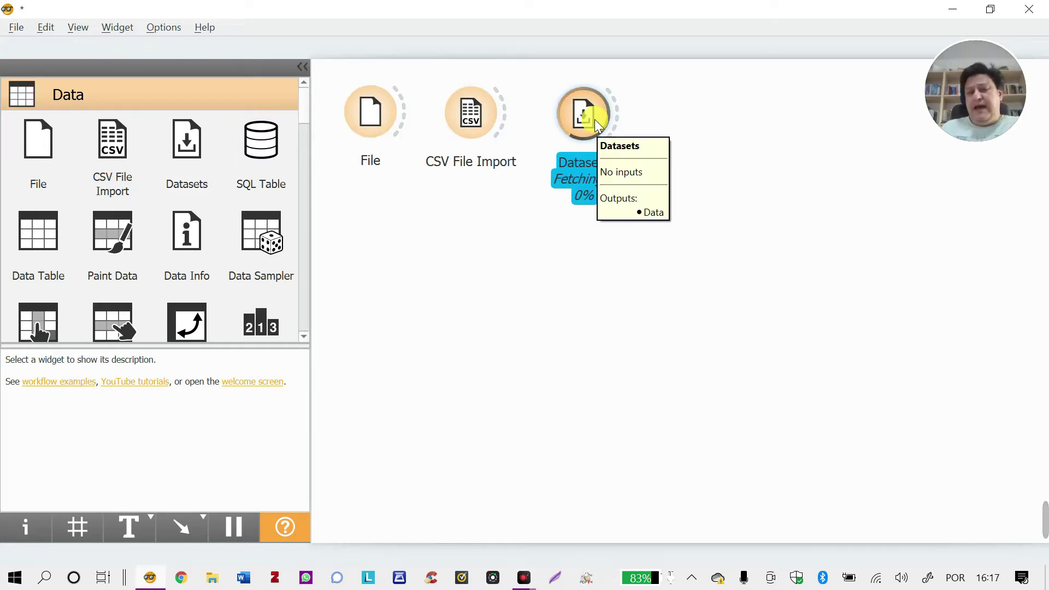
Step: Open the Datasets widget, look through its online dataset list, including the Attrition - Predict description, and close it
{"action": "double_click", "coordinate": [594, 119]}
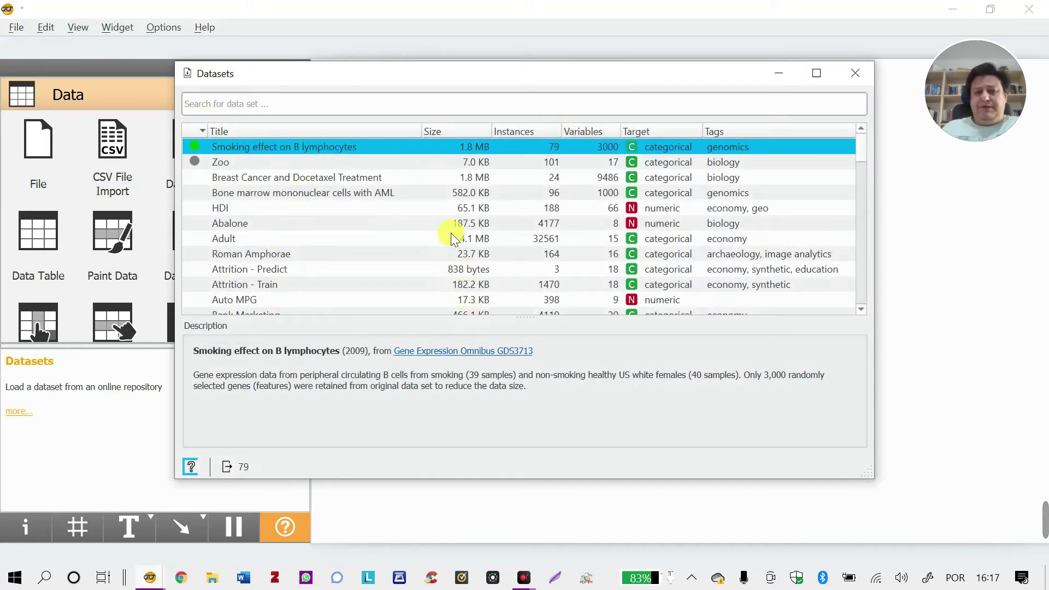
{"action": "left_click", "coordinate": [278, 251]}
{"action": "left_click", "coordinate": [276, 269]}
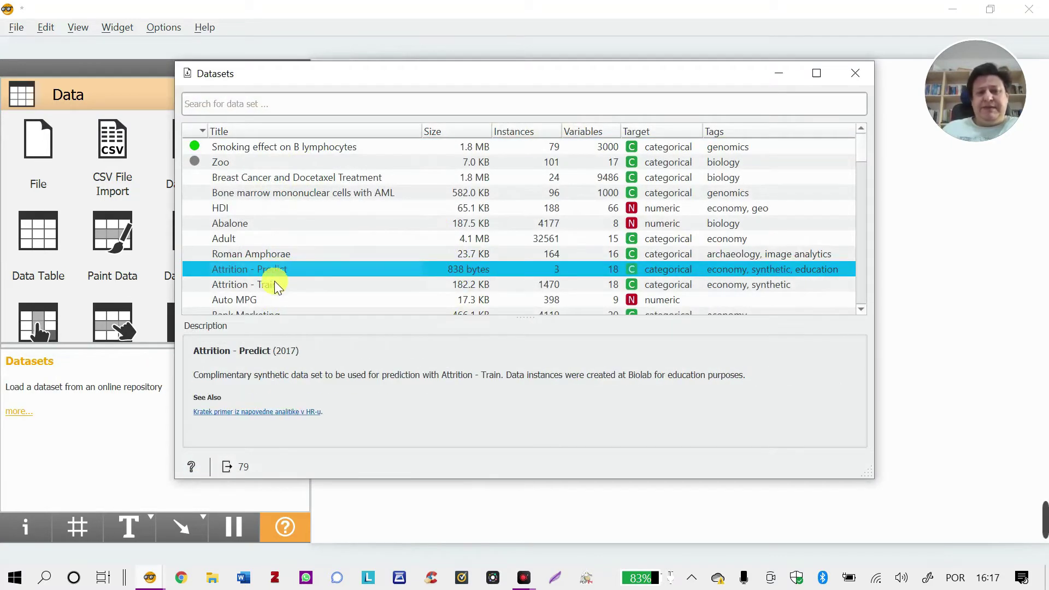
{"action": "left_click", "coordinate": [272, 296]}
{"action": "left_click", "coordinate": [854, 75]}
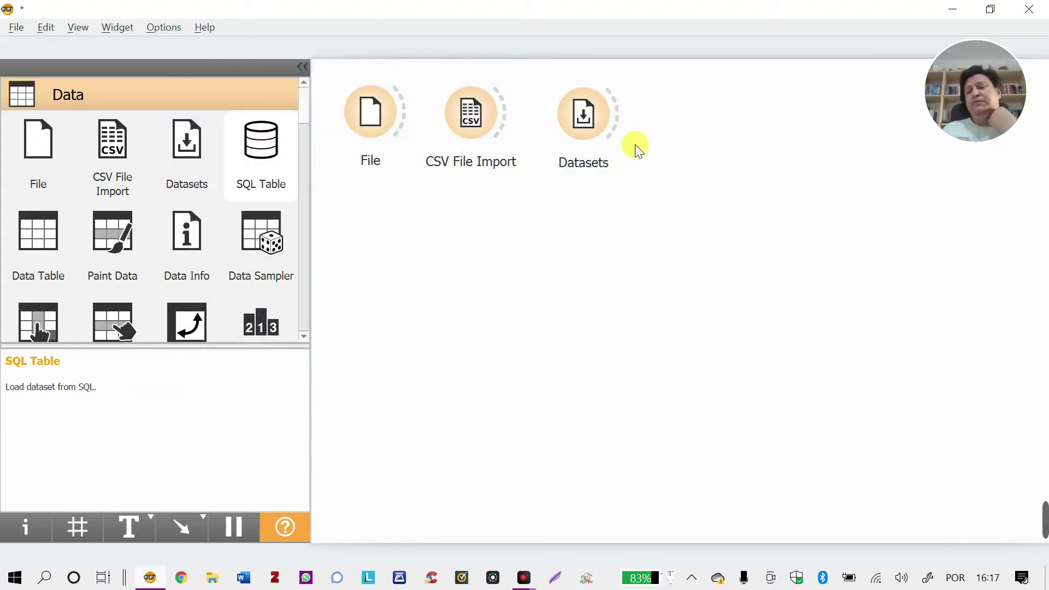
Step: Add an SQL Table widget beside Datasets, view its server connection settings and close them
{"action": "left_click", "coordinate": [259, 143]}
{"action": "left_click_drag", "start_coordinate": [738, 126], "coordinate": [681, 131]}
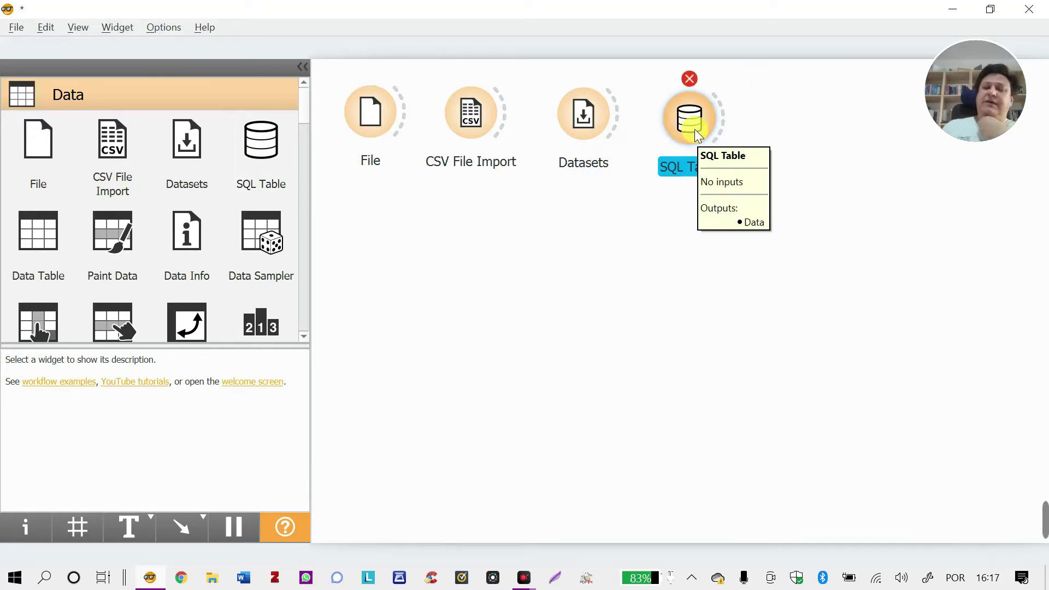
{"action": "double_click", "coordinate": [694, 129]}
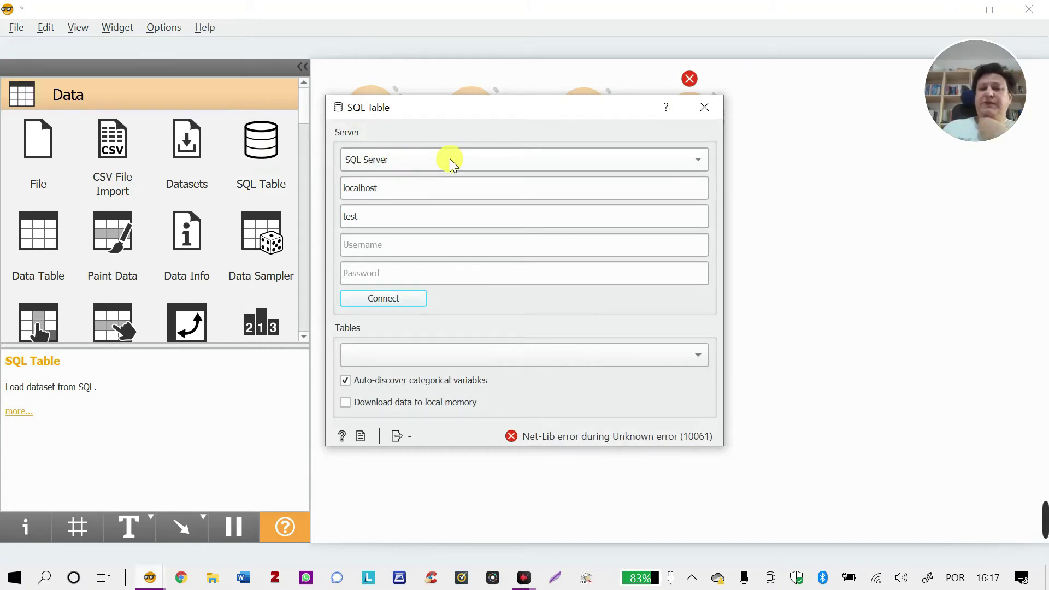
{"action": "left_click", "coordinate": [713, 110]}
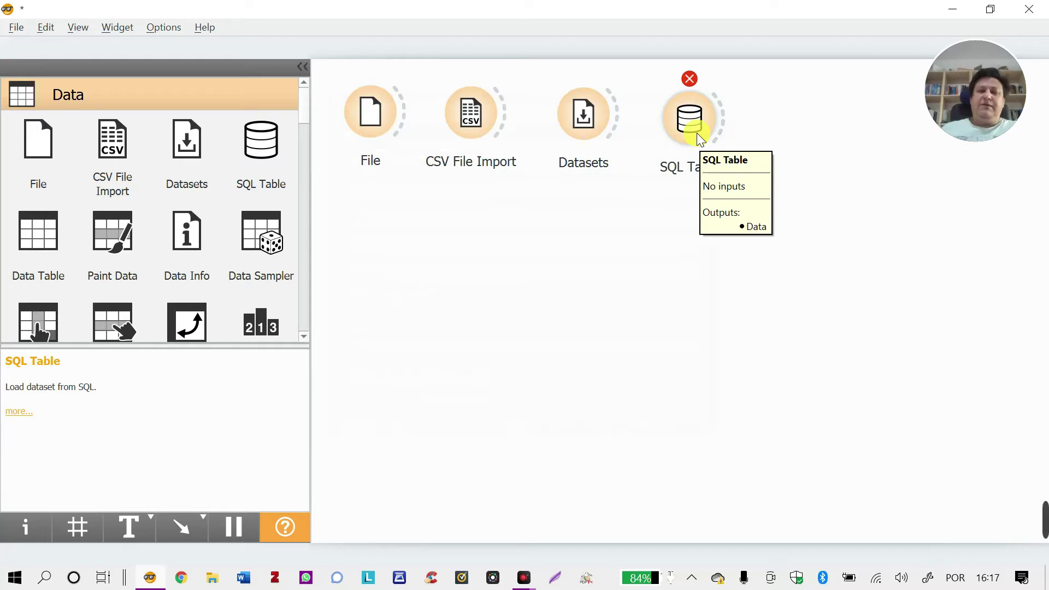
Step: Delete the CSV File Import, Datasets and SQL Table widgets together, keeping only File on the canvas
{"action": "left_click_drag", "start_coordinate": [832, 217], "coordinate": [458, 107]}
{"action": "key", "text": "Delete"}
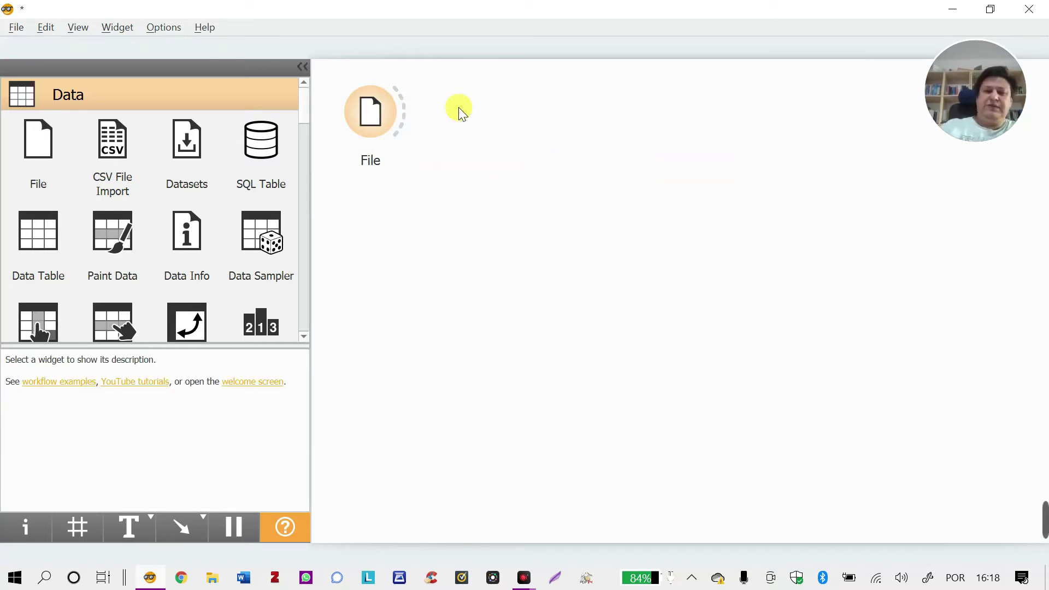
Step: Open the File widget's settings, reload the spreadsheet from its URL and close the settings
{"action": "double_click", "coordinate": [363, 146]}
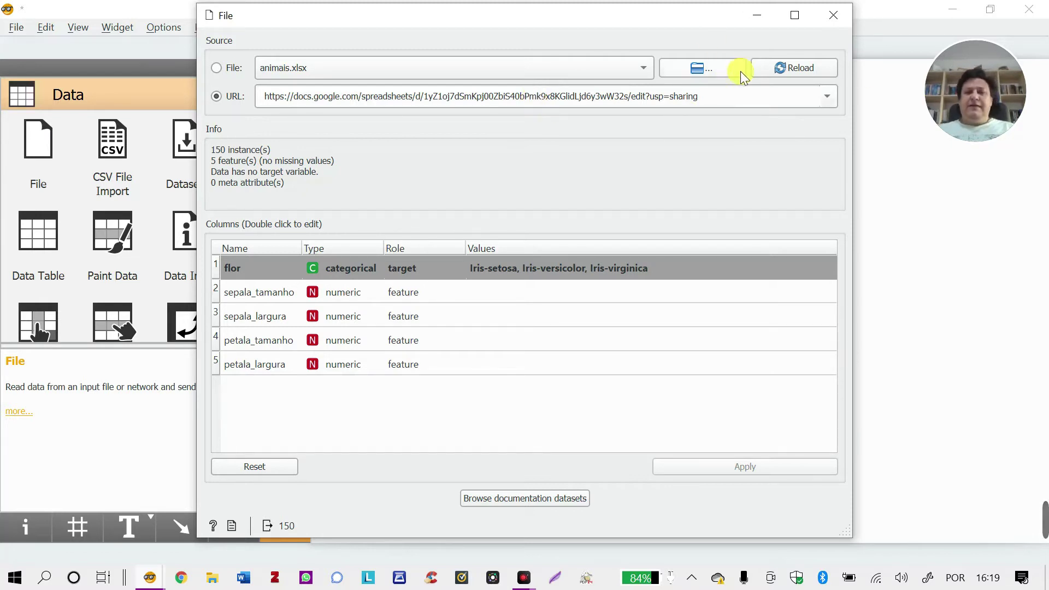
{"action": "left_click", "coordinate": [821, 73]}
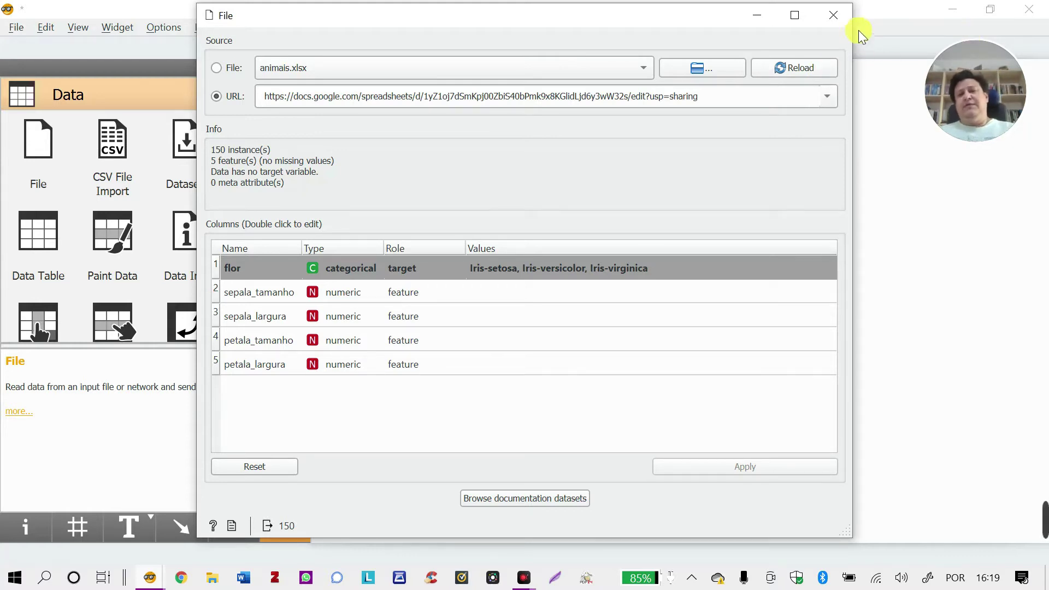
{"action": "left_click", "coordinate": [833, 15]}
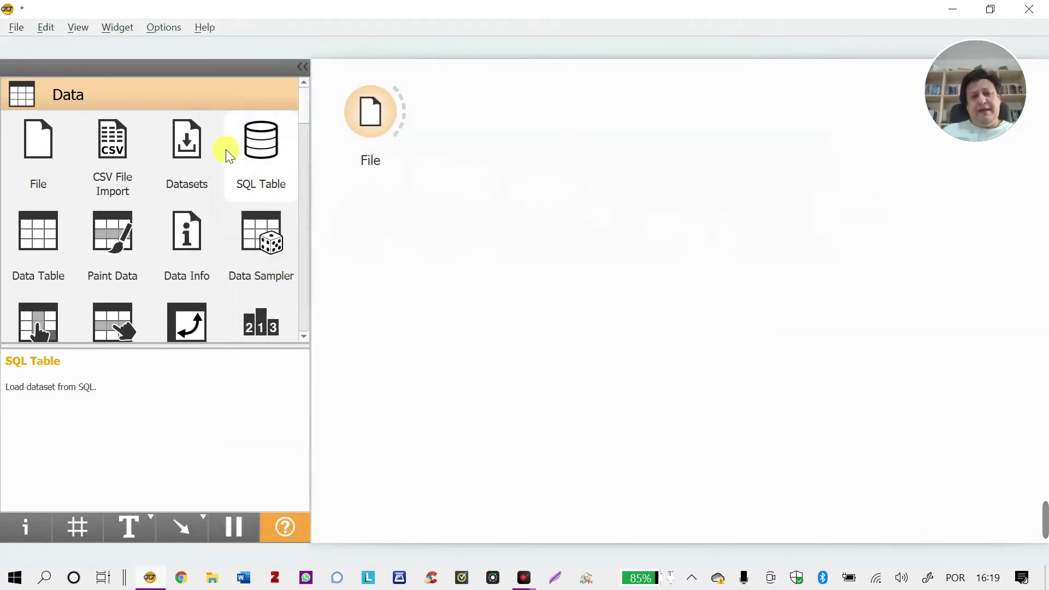
Step: Add a Data Info widget beside File, connect File's output to it and review the dataset summary
{"action": "left_click", "coordinate": [187, 234]}
{"action": "left_click_drag", "start_coordinate": [187, 234], "coordinate": [485, 104]}
{"action": "left_click_drag", "start_coordinate": [402, 114], "coordinate": [527, 120]}
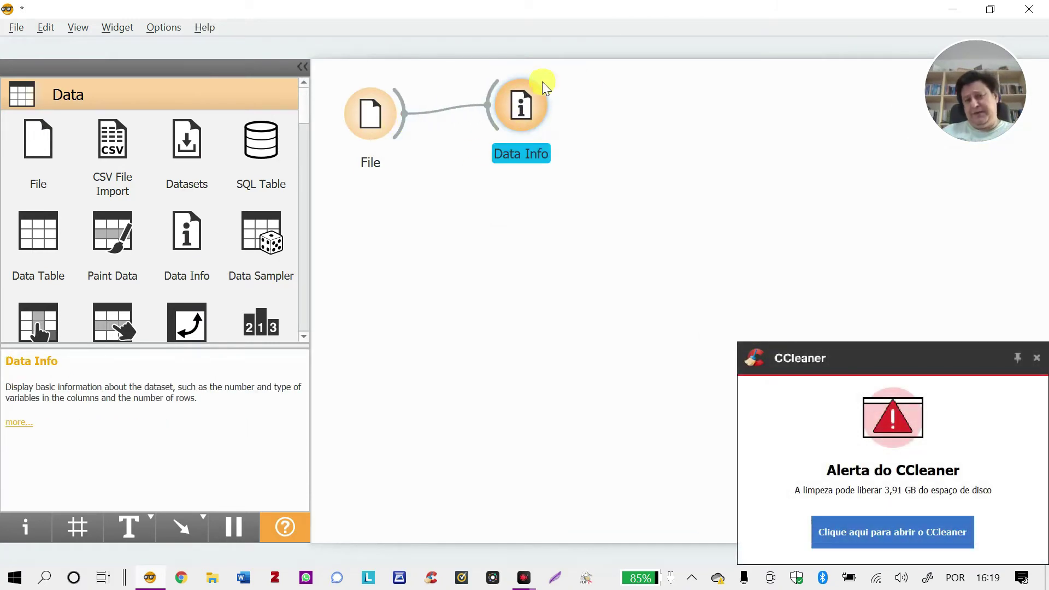
{"action": "double_click", "coordinate": [517, 109]}
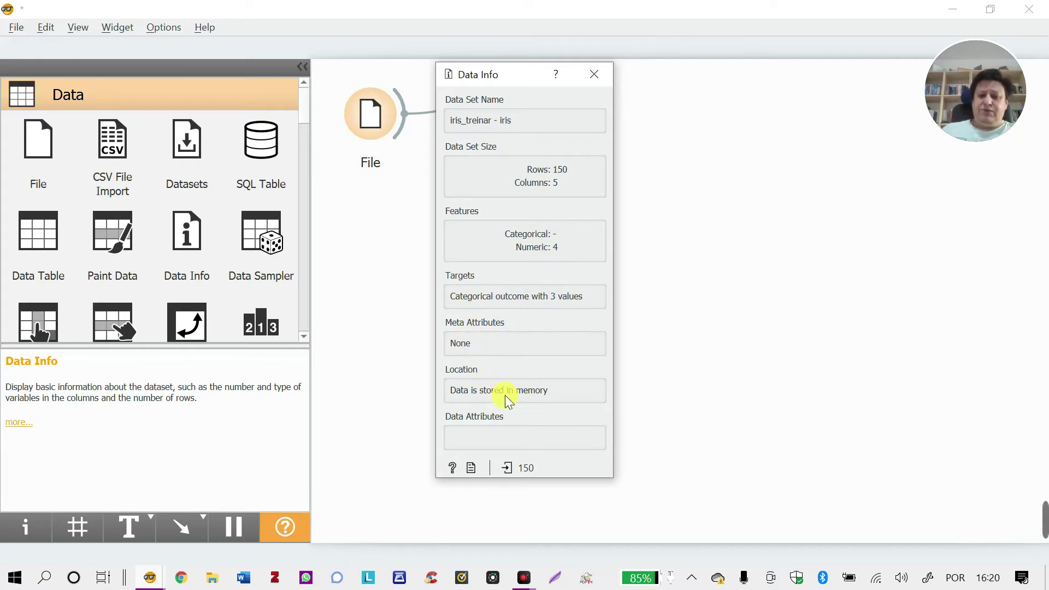
{"action": "left_click", "coordinate": [601, 75]}
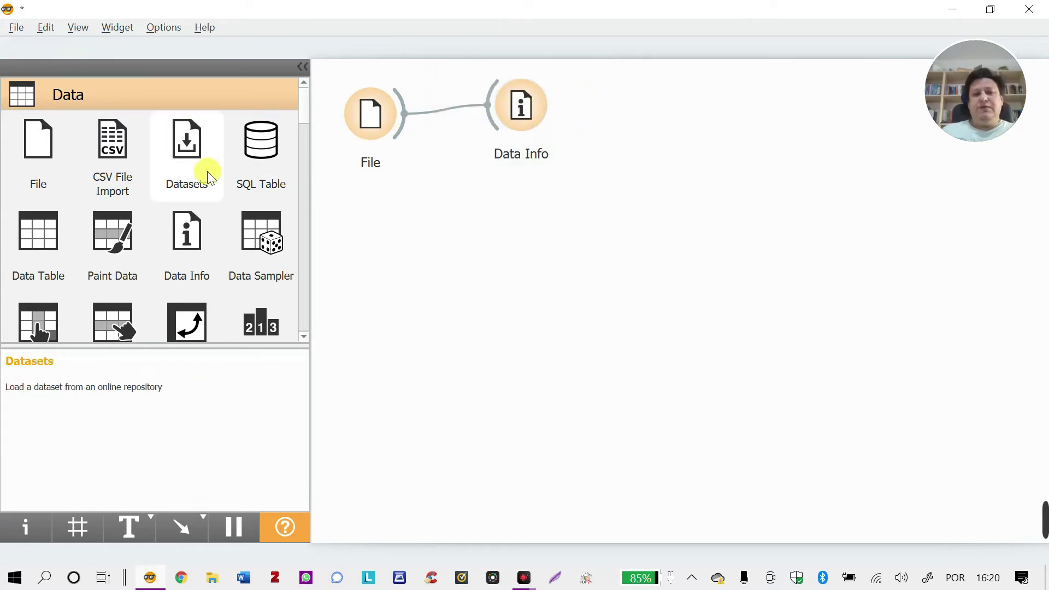
Step: Add a Data Table widget below Data Info, connect it to File, view the iris rows and close the table
{"action": "left_click_drag", "start_coordinate": [47, 247], "coordinate": [539, 224]}
{"action": "key", "text": "Escape"}
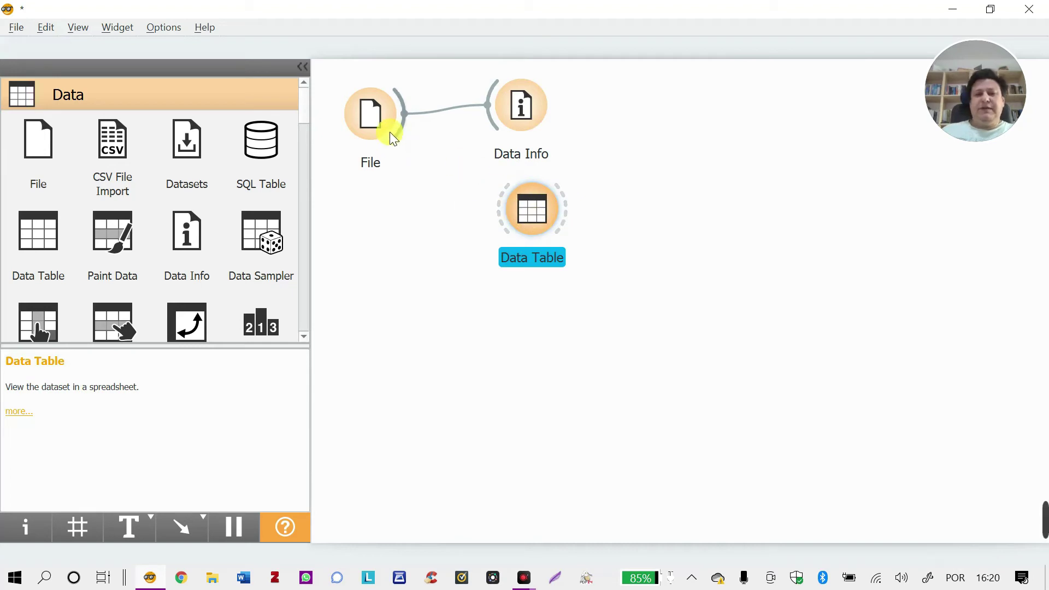
{"action": "left_click_drag", "start_coordinate": [399, 132], "coordinate": [520, 221]}
{"action": "double_click", "coordinate": [524, 217]}
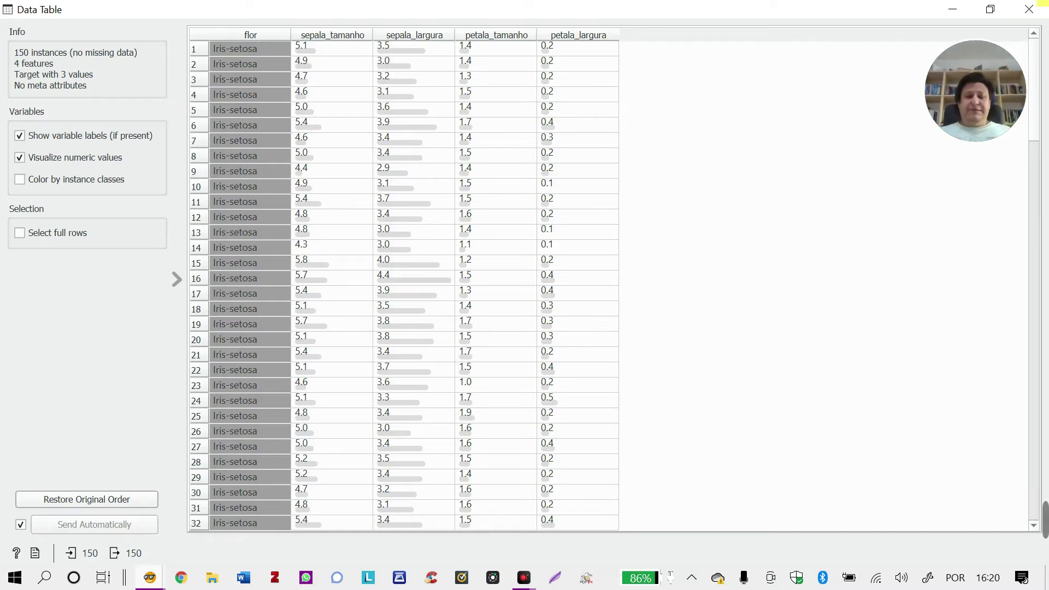
{"action": "left_click", "coordinate": [1040, 5]}
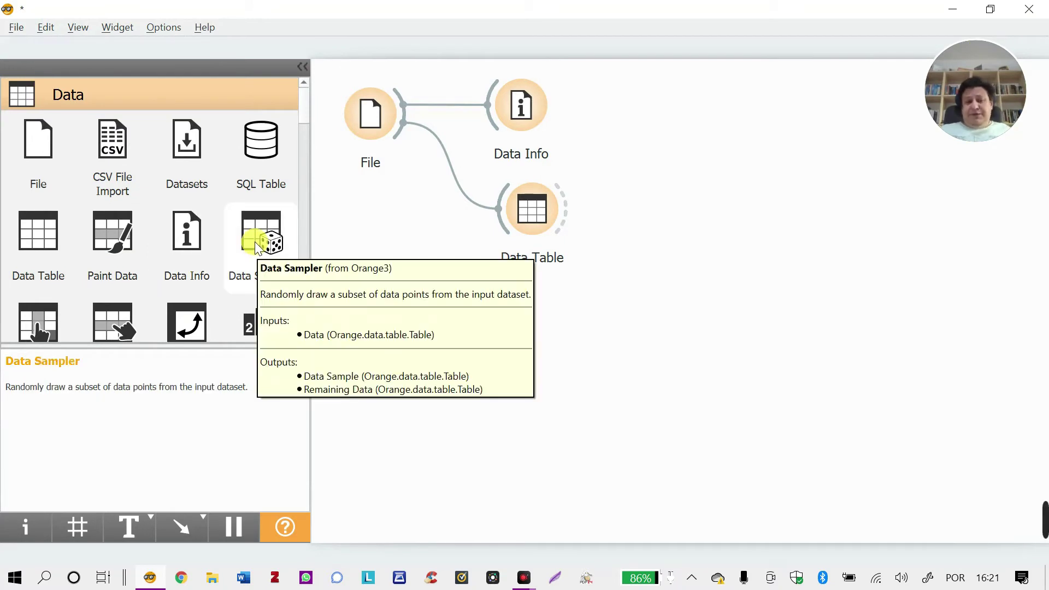
Step: Add a Paint Data widget below File and brush points of classes C1 and C2 onto its plot
{"action": "left_click", "coordinate": [109, 245]}
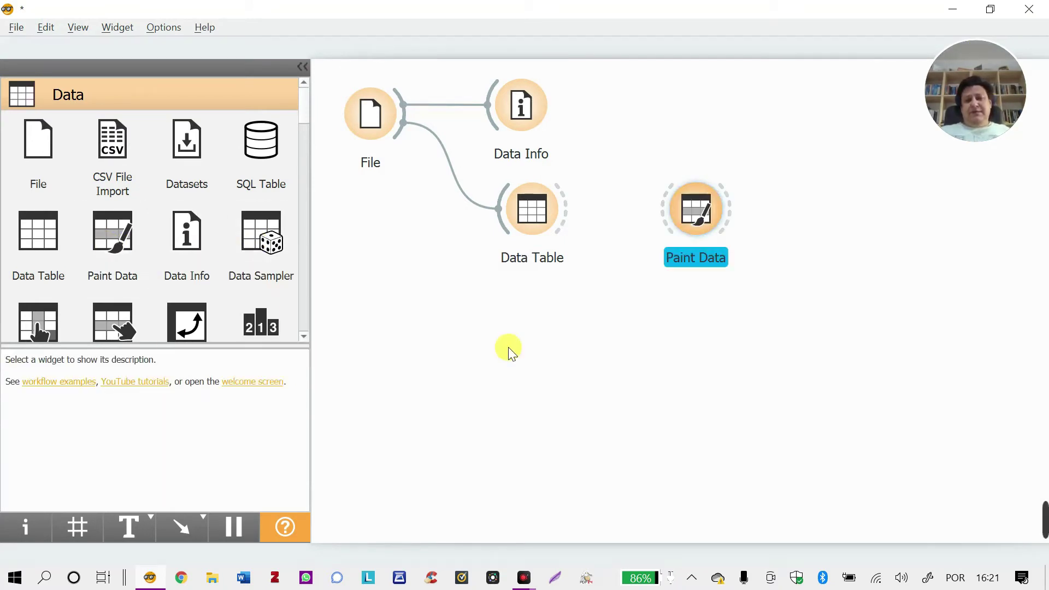
{"action": "mouse_move", "coordinate": [677, 216]}
{"action": "left_mouse_down"}
{"action": "mouse_move", "coordinate": [521, 393]}
{"action": "mouse_move", "coordinate": [389, 350]}
{"action": "left_mouse_up"}
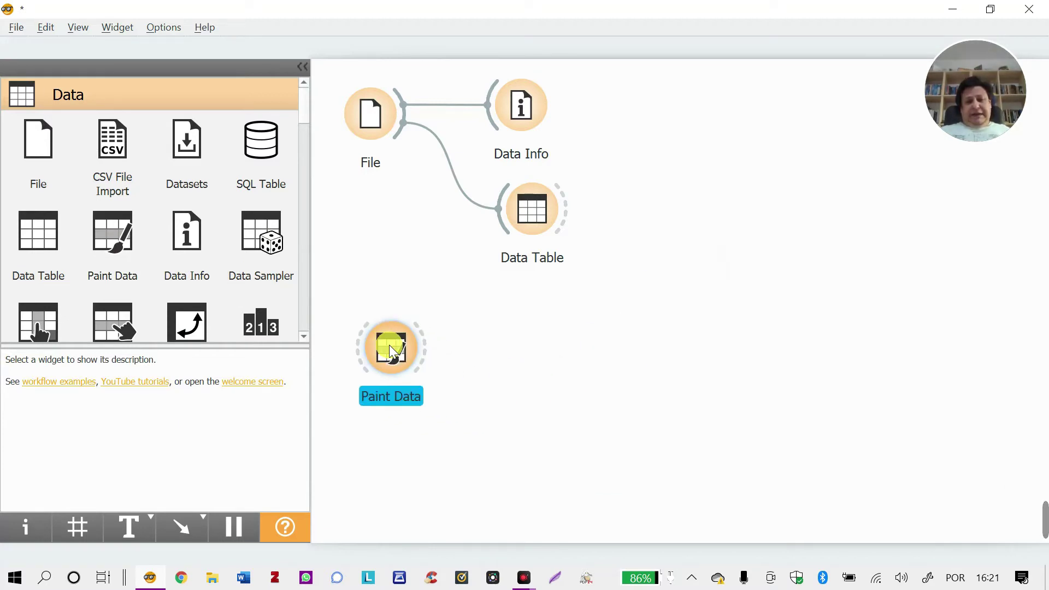
{"action": "double_click", "coordinate": [389, 345]}
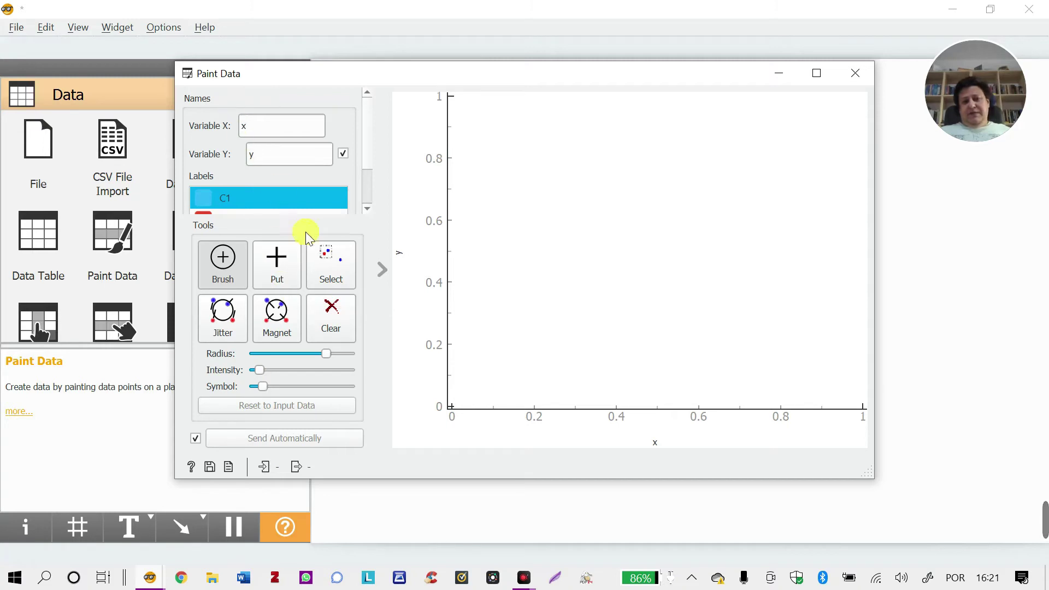
{"action": "mouse_move", "coordinate": [545, 304]}
{"action": "left_mouse_down"}
{"action": "mouse_move", "coordinate": [548, 266]}
{"action": "mouse_move", "coordinate": [675, 183]}
{"action": "left_mouse_up"}
{"action": "mouse_move", "coordinate": [753, 159]}
{"action": "left_mouse_down"}
{"action": "mouse_move", "coordinate": [716, 154]}
{"action": "mouse_move", "coordinate": [602, 234]}
{"action": "mouse_move", "coordinate": [524, 313]}
{"action": "mouse_move", "coordinate": [508, 313]}
{"action": "left_mouse_up"}
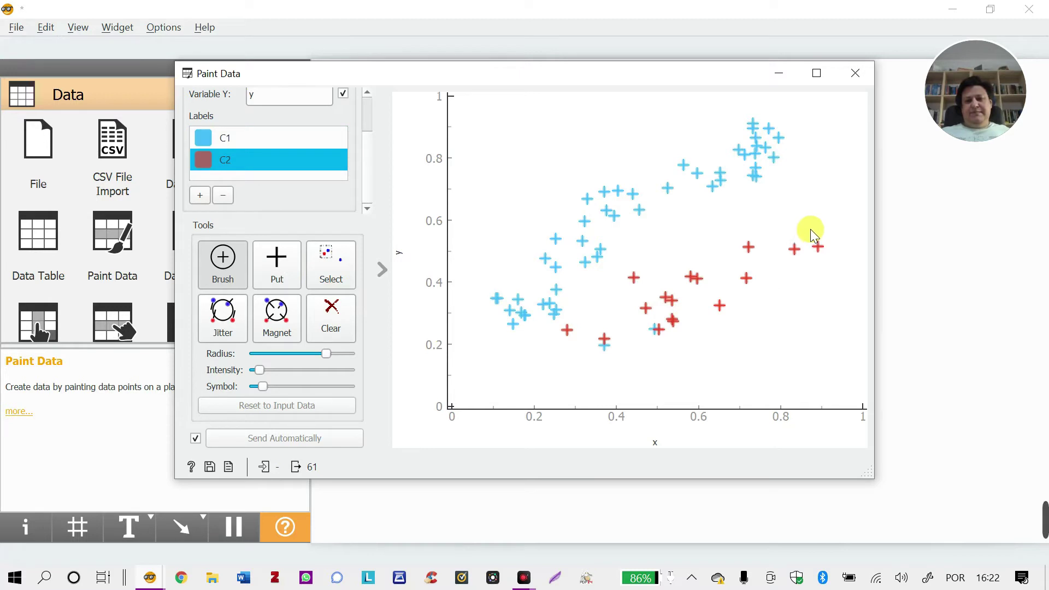
{"action": "mouse_move", "coordinate": [810, 228]}
{"action": "left_mouse_down"}
{"action": "mouse_move", "coordinate": [719, 299]}
{"action": "mouse_move", "coordinate": [594, 359]}
{"action": "mouse_move", "coordinate": [792, 219]}
{"action": "left_mouse_up"}
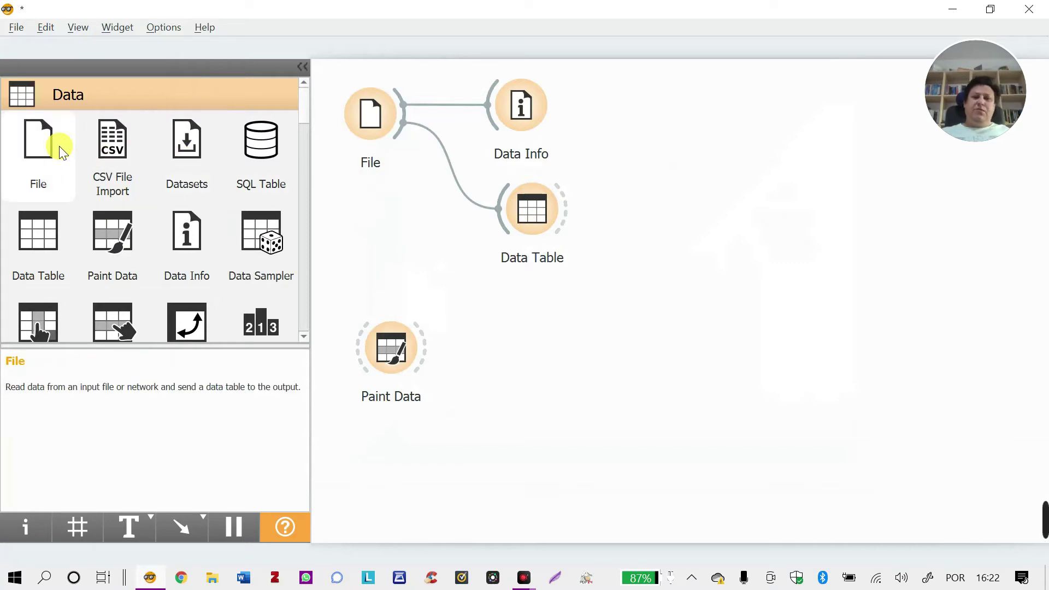
Step: Add a second Data Table connected to Paint Data, look through the painted C1 and C2 rows and close it
{"action": "left_click_drag", "start_coordinate": [47, 223], "coordinate": [520, 322]}
{"action": "mouse_move", "coordinate": [429, 352]}
{"action": "left_mouse_down"}
{"action": "mouse_move", "coordinate": [535, 343]}
{"action": "mouse_move", "coordinate": [549, 360]}
{"action": "left_mouse_up"}
{"action": "double_click", "coordinate": [547, 355]}
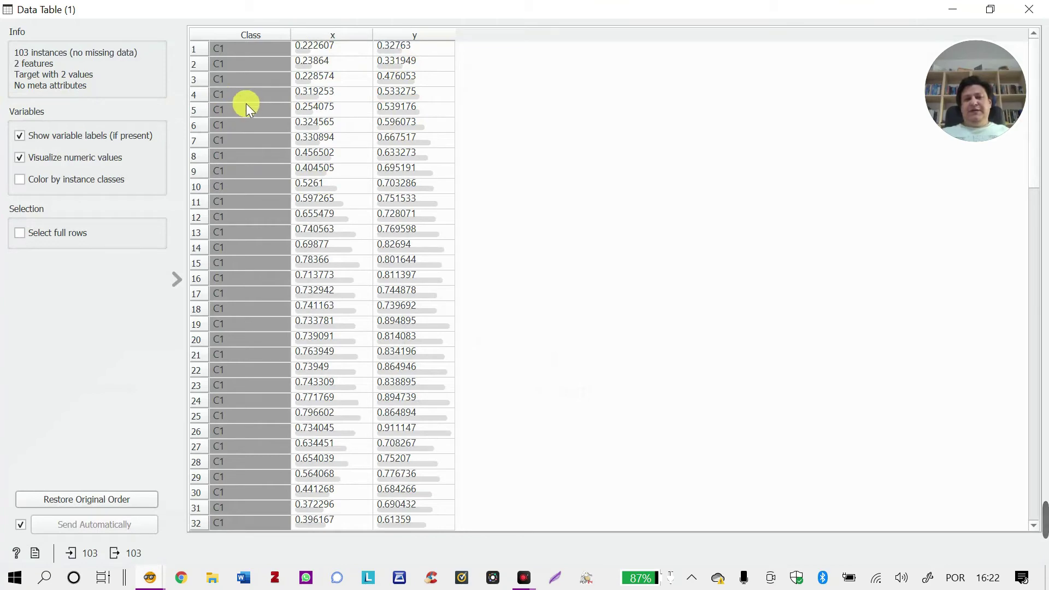
{"action": "scroll", "coordinate": [249, 118], "scroll_direction": "down", "scroll_amount": 7}
{"action": "scroll", "coordinate": [248, 124], "scroll_direction": "down", "scroll_amount": 12}
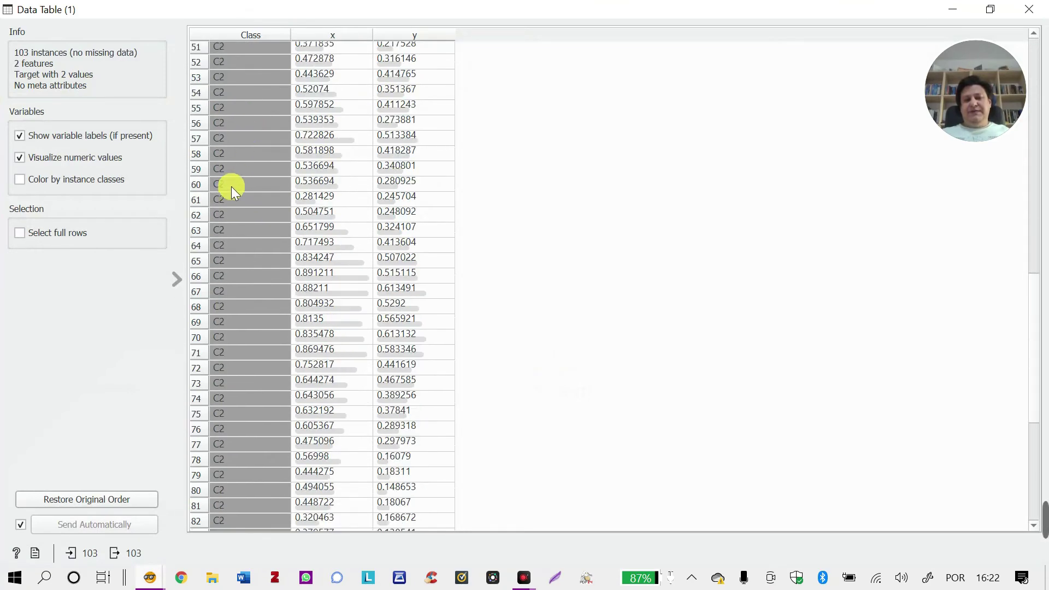
{"action": "scroll", "coordinate": [265, 165], "scroll_direction": "up", "scroll_amount": 19}
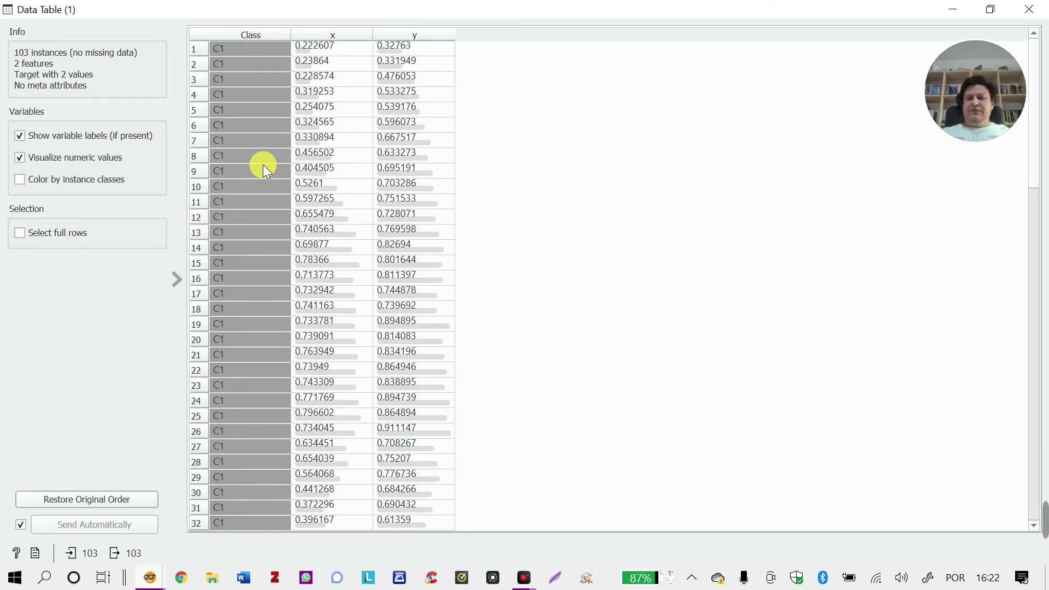
{"action": "scroll", "coordinate": [260, 168], "scroll_direction": "down", "scroll_amount": 14}
{"action": "scroll", "coordinate": [257, 172], "scroll_direction": "down", "scroll_amount": 10}
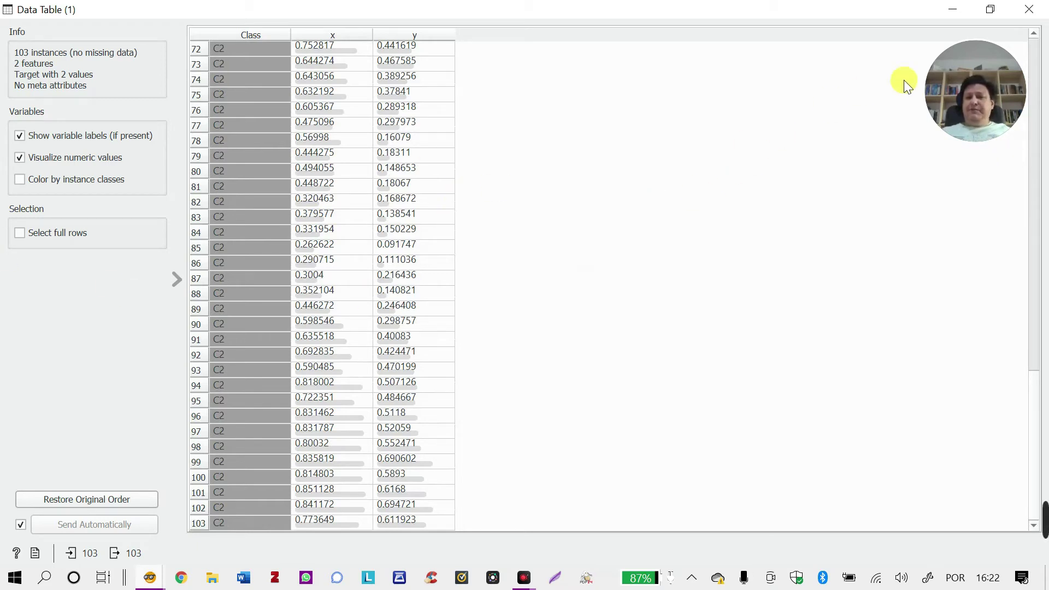
{"action": "left_click", "coordinate": [1038, 10]}
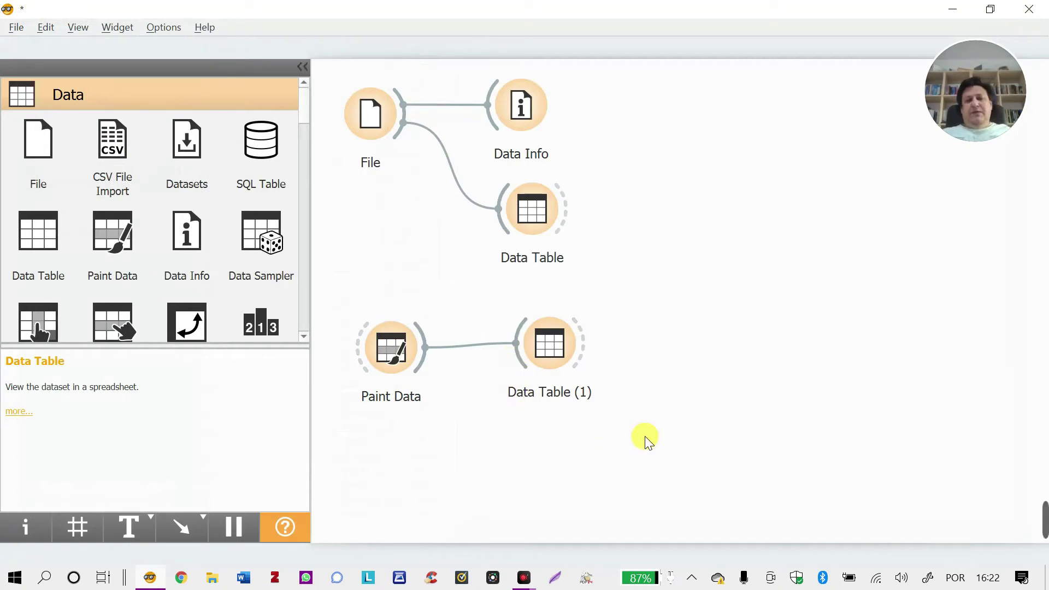
Step: Delete the Paint Data widget with its connected Data Table, and the Data Info widget
{"action": "mouse_move", "coordinate": [646, 436]}
{"action": "left_mouse_down"}
{"action": "mouse_move", "coordinate": [578, 355]}
{"action": "mouse_move", "coordinate": [394, 286]}
{"action": "mouse_move", "coordinate": [330, 285]}
{"action": "left_mouse_up"}
{"action": "key", "text": "Delete"}
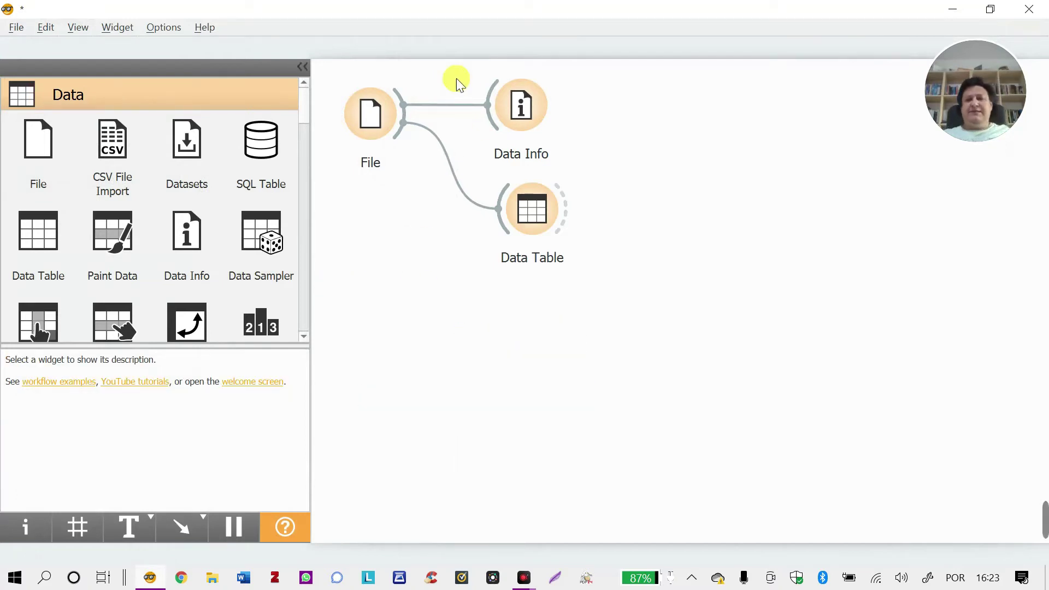
{"action": "left_click", "coordinate": [519, 122]}
{"action": "key", "text": "Delete"}
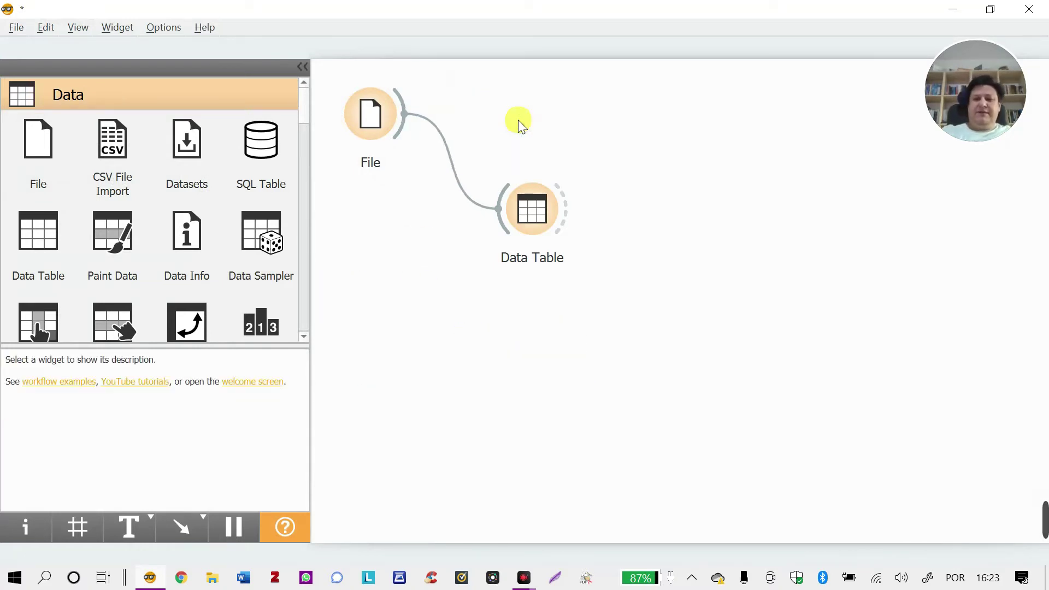
Step: Move the File widget slightly down and place the Data Table widget above and beyond it
{"action": "left_click_drag", "start_coordinate": [364, 123], "coordinate": [360, 169]}
{"action": "left_click_drag", "start_coordinate": [515, 196], "coordinate": [516, 109]}
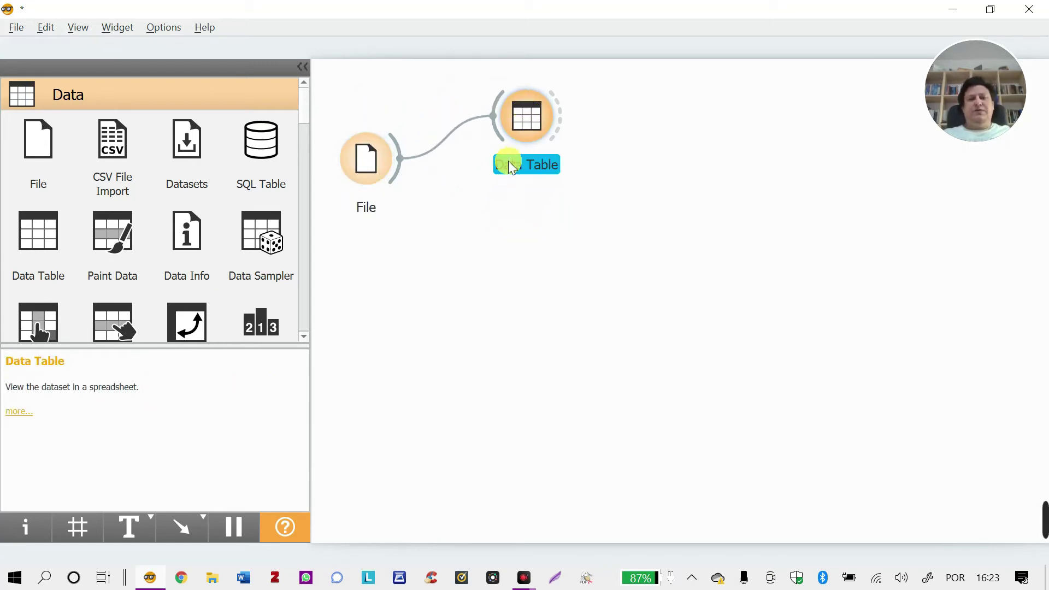
Step: Nudge the File widget, add a Distributions widget below Data Table connected to File, and open it
{"action": "left_click_drag", "start_coordinate": [385, 162], "coordinate": [393, 167]}
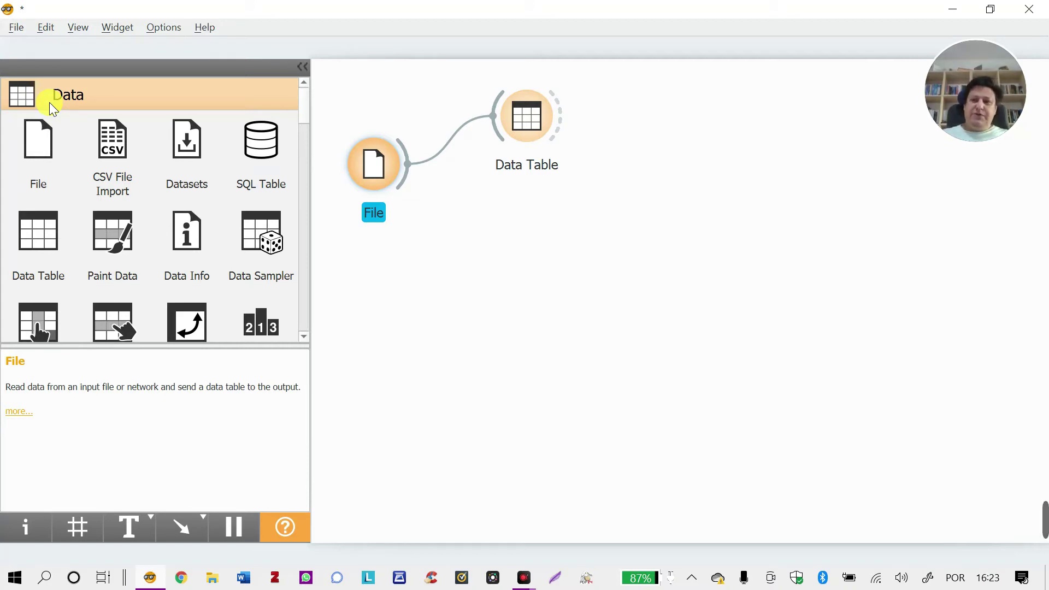
{"action": "left_click", "coordinate": [26, 90]}
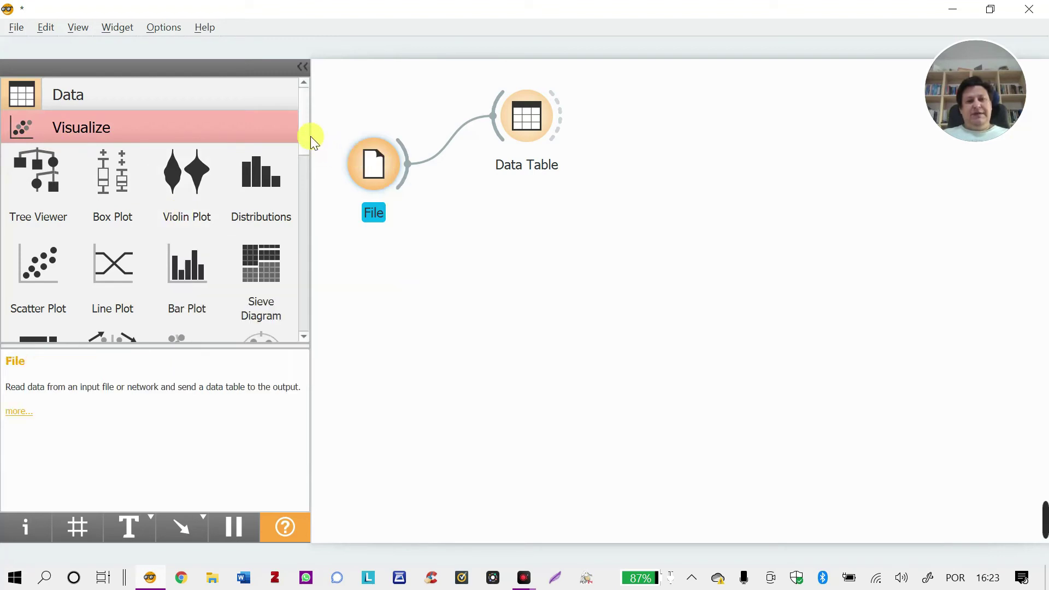
{"action": "left_click_drag", "start_coordinate": [261, 184], "coordinate": [546, 207]}
{"action": "left_click_drag", "start_coordinate": [411, 182], "coordinate": [530, 215]}
{"action": "double_click", "coordinate": [539, 215]}
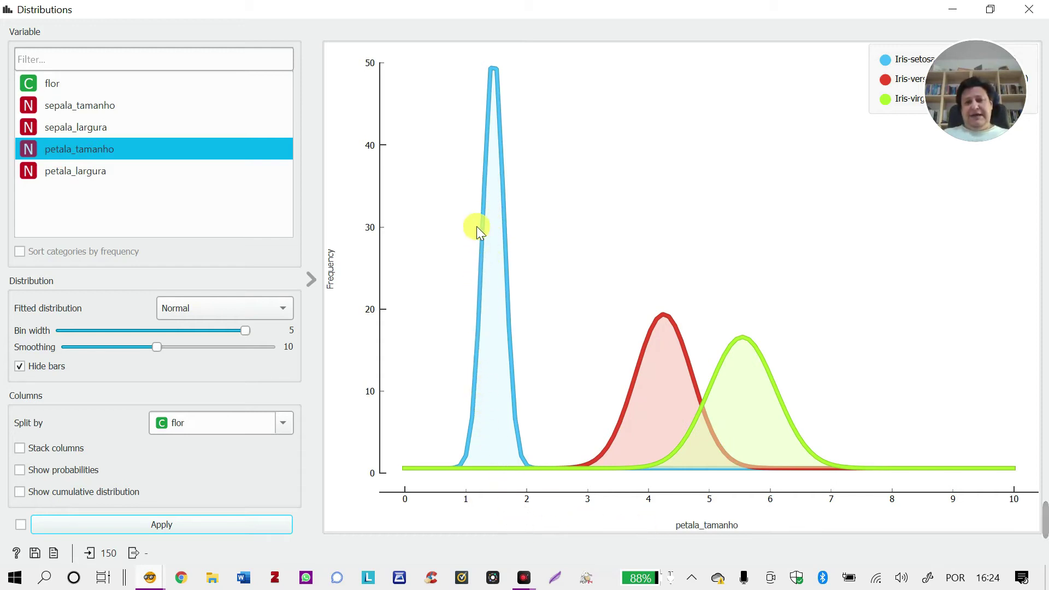
Step: Move the distribution plot's legend down to just above the axis, beside the Iris-virginica curve
{"action": "mouse_move", "coordinate": [946, 115]}
{"action": "left_click_drag", "start_coordinate": [945, 114], "coordinate": [963, 186]}
{"action": "left_click_drag", "start_coordinate": [936, 107], "coordinate": [905, 421]}
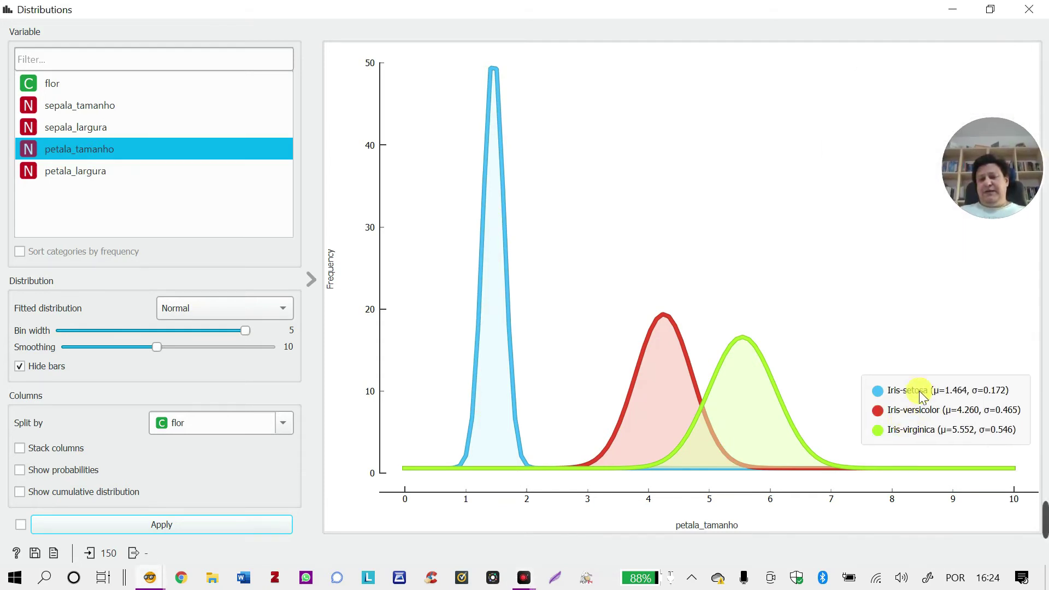
{"action": "left_click_drag", "start_coordinate": [994, 167], "coordinate": [972, 99]}
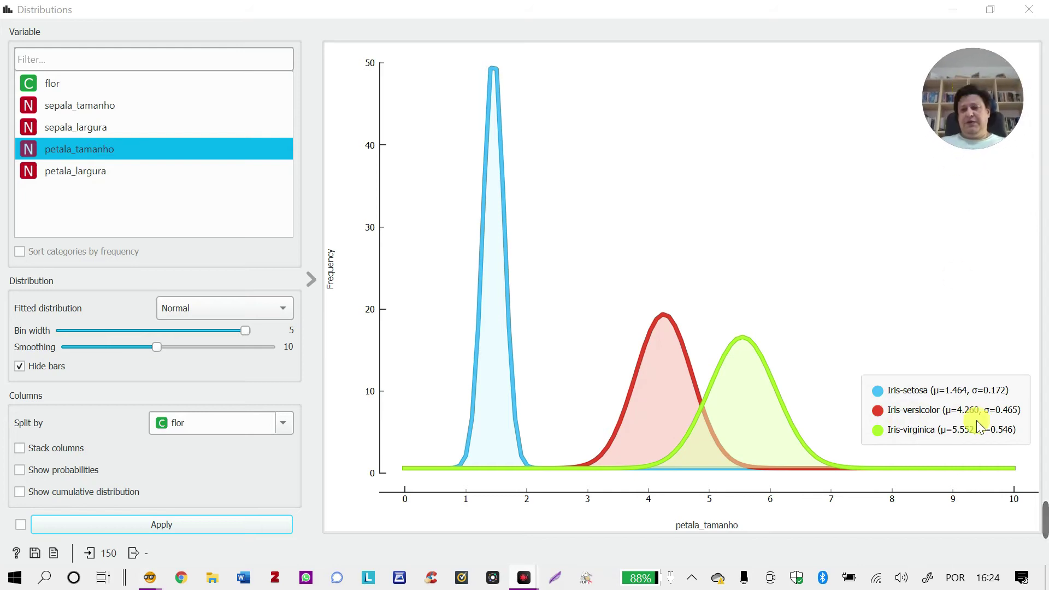
{"action": "left_click_drag", "start_coordinate": [932, 417], "coordinate": [935, 437]}
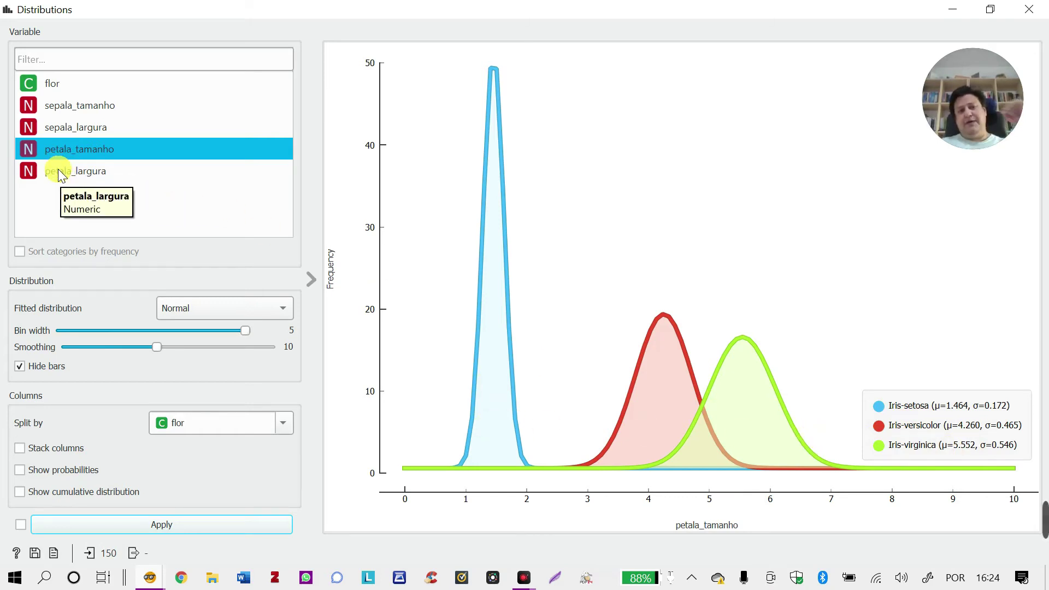
Step: Plot petala_largura and then sepala_tamanho, and move the legend up clear of the sepala_tamanho curves
{"action": "left_click", "coordinate": [80, 175]}
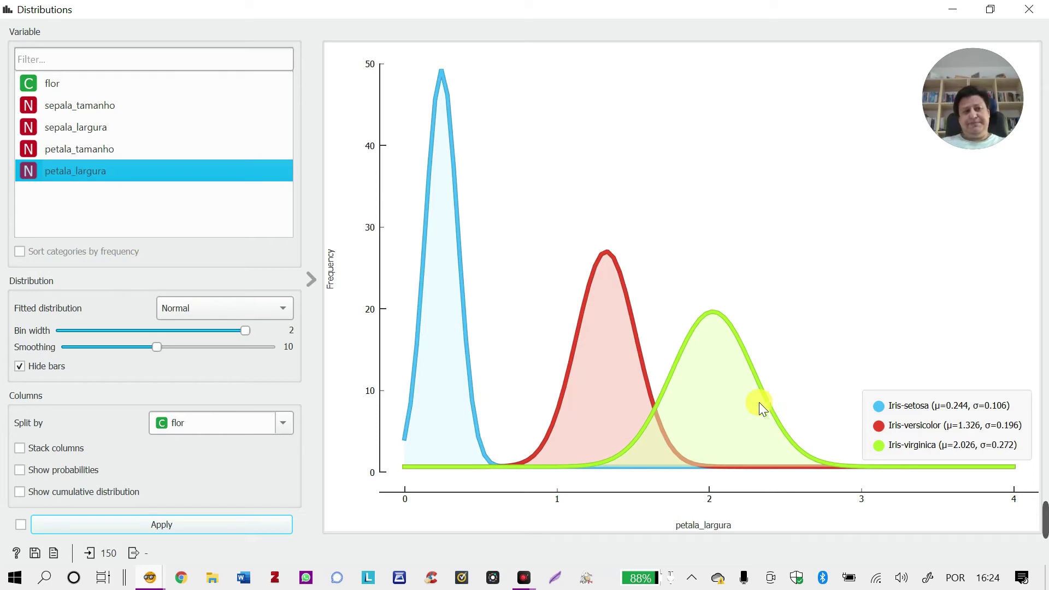
{"action": "left_click", "coordinate": [84, 107]}
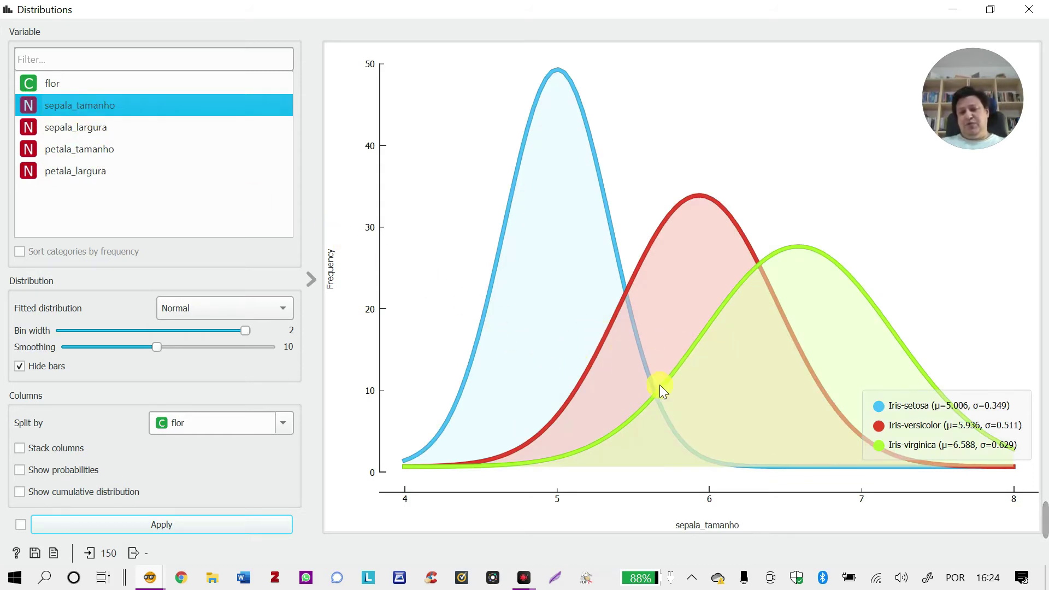
{"action": "left_click_drag", "start_coordinate": [984, 407], "coordinate": [985, 215]}
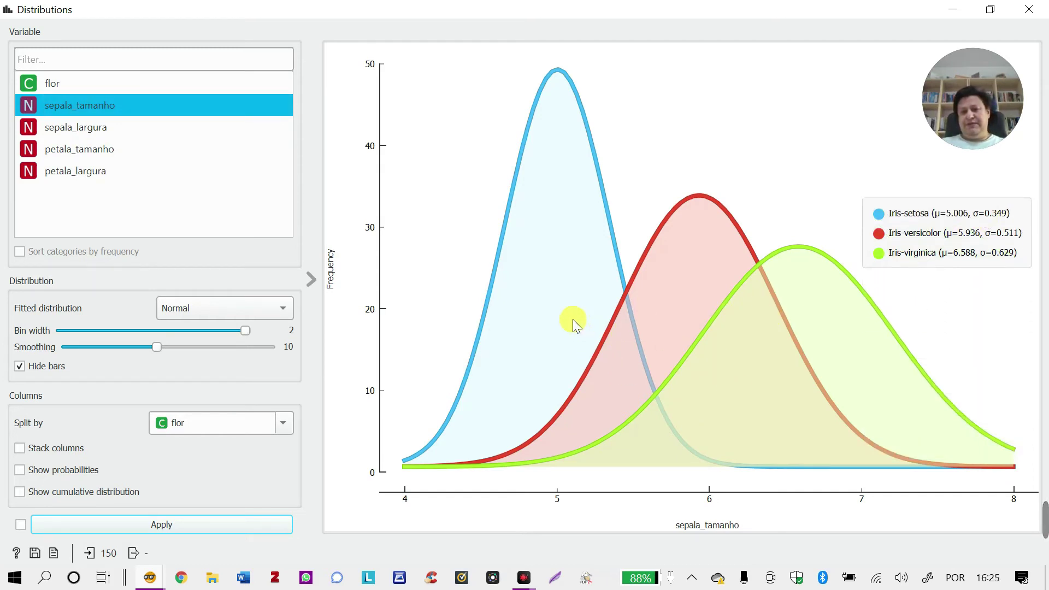
Step: Compare the class curves of sepala_largura, petala_tamanho, petala_largura and sepala_tamanho, and close the Distributions window
{"action": "left_click", "coordinate": [88, 128]}
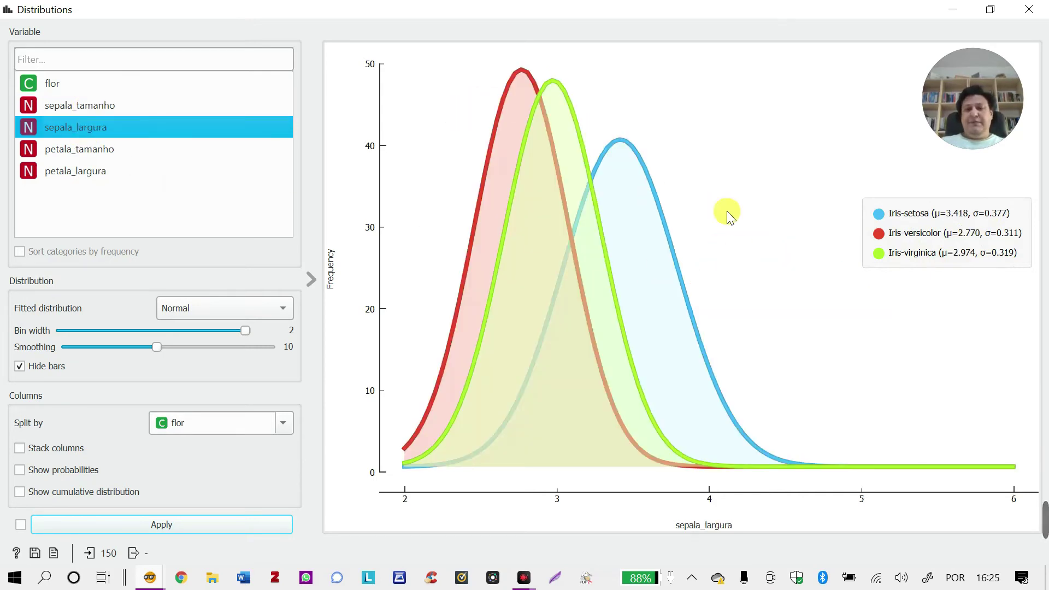
{"action": "left_click", "coordinate": [47, 154]}
{"action": "left_click", "coordinate": [47, 174]}
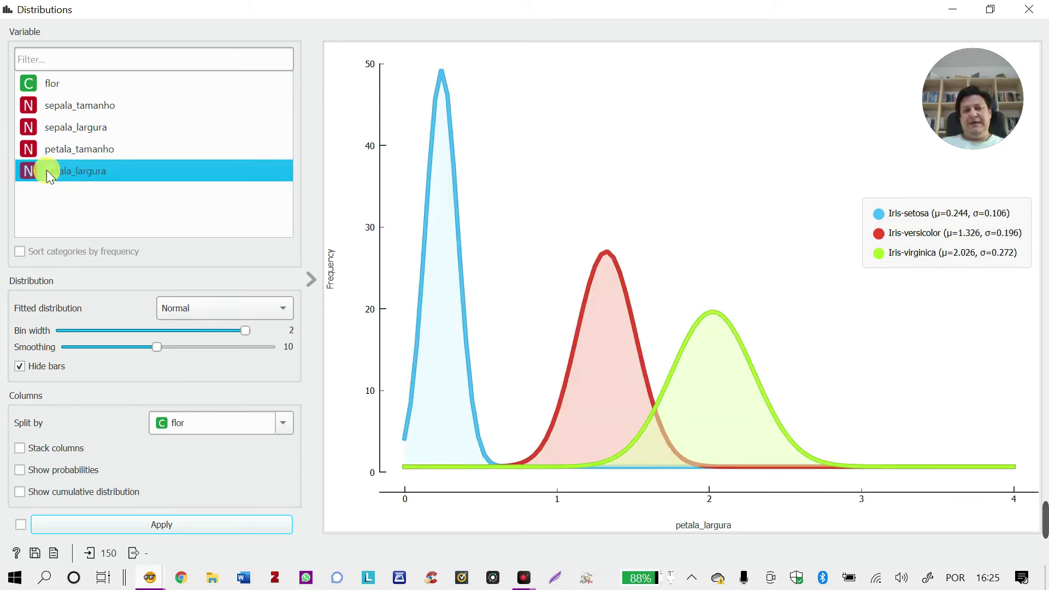
{"action": "left_click", "coordinate": [53, 152]}
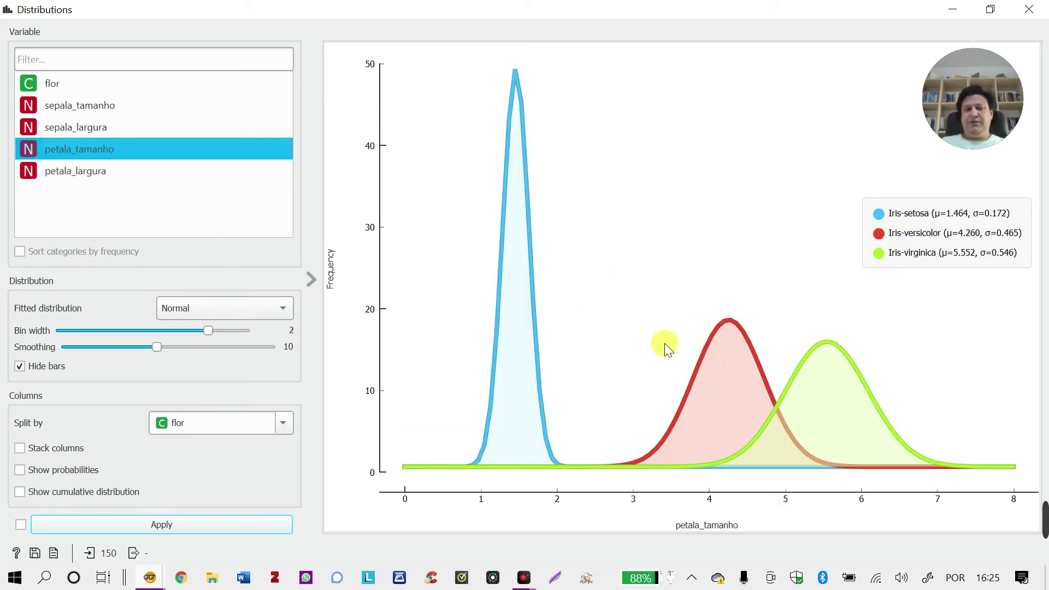
{"action": "left_click", "coordinate": [88, 127]}
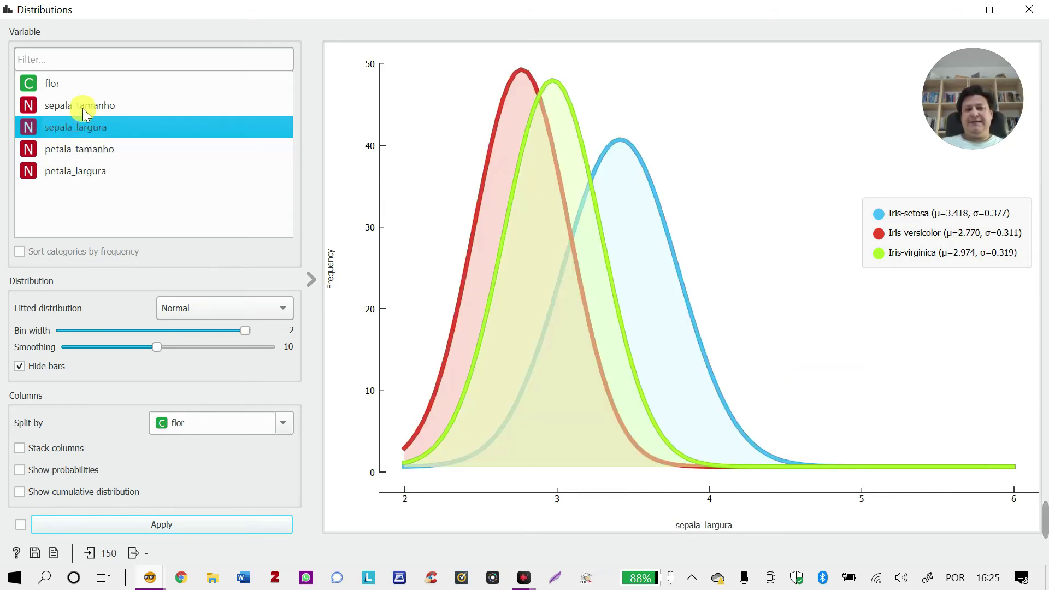
{"action": "left_click", "coordinate": [85, 109]}
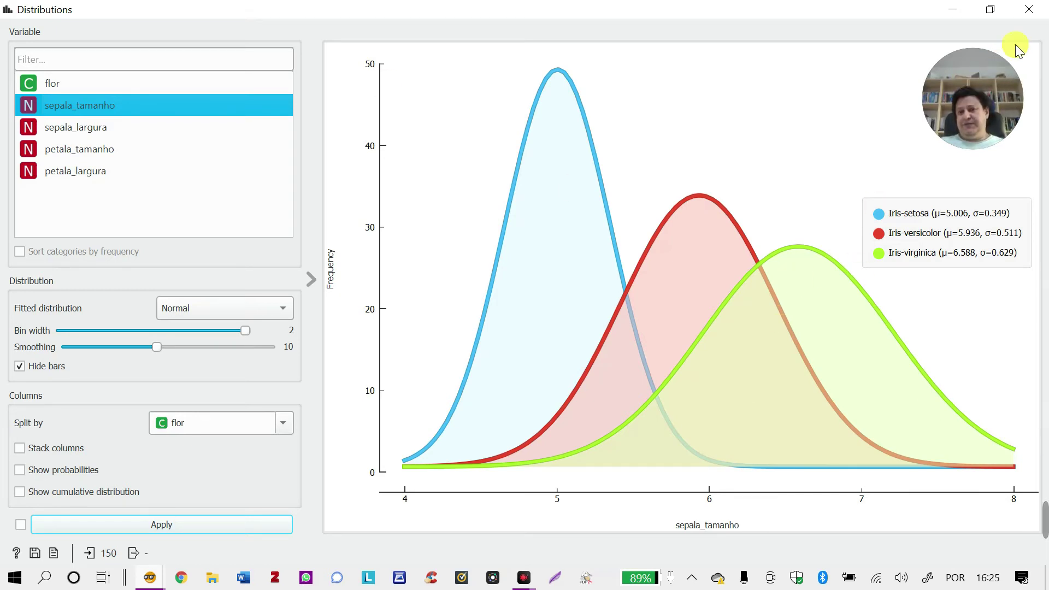
{"action": "left_click", "coordinate": [1030, 10]}
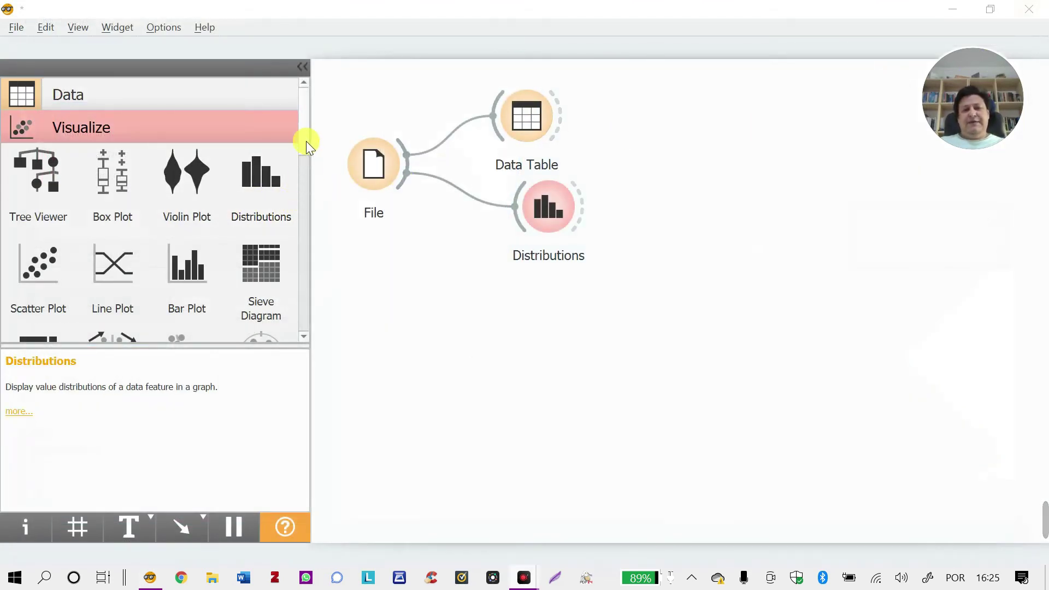
Step: Add a Scatter Plot widget below Distributions, connect it to File and open it
{"action": "left_click_drag", "start_coordinate": [305, 126], "coordinate": [307, 173]}
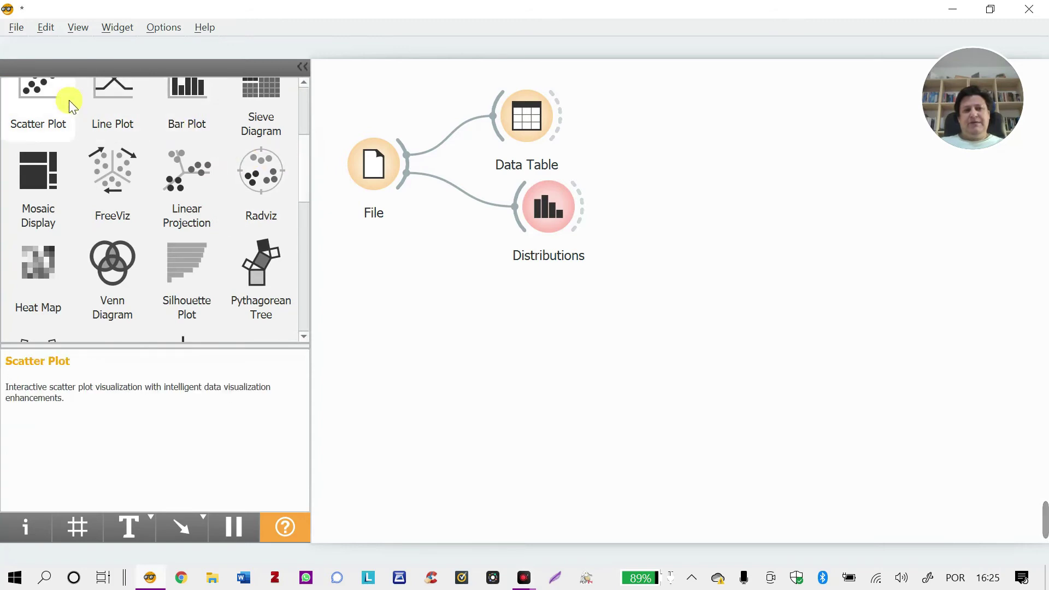
{"action": "left_click_drag", "start_coordinate": [44, 97], "coordinate": [555, 319]}
{"action": "left_click_drag", "start_coordinate": [402, 183], "coordinate": [546, 319]}
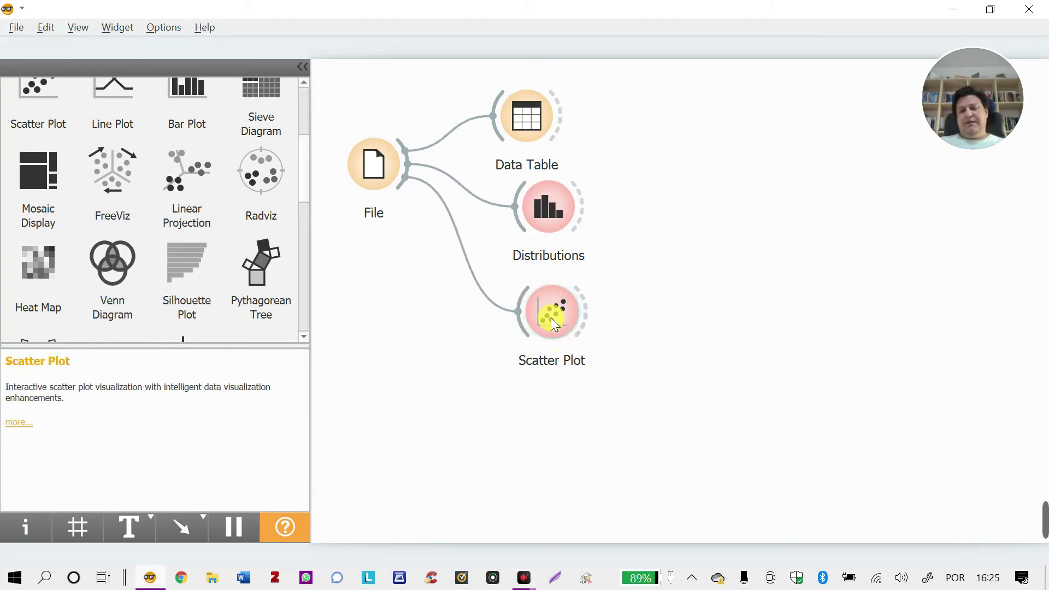
{"action": "double_click", "coordinate": [566, 322]}
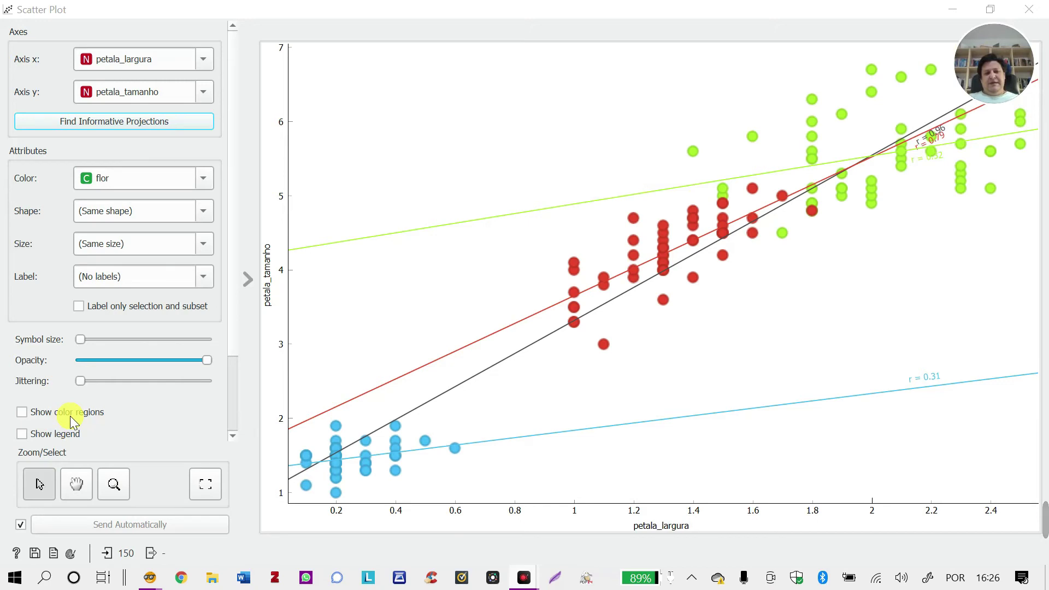
Step: Show the legend in the scatter plot and hide the regression lines
{"action": "left_click", "coordinate": [61, 435]}
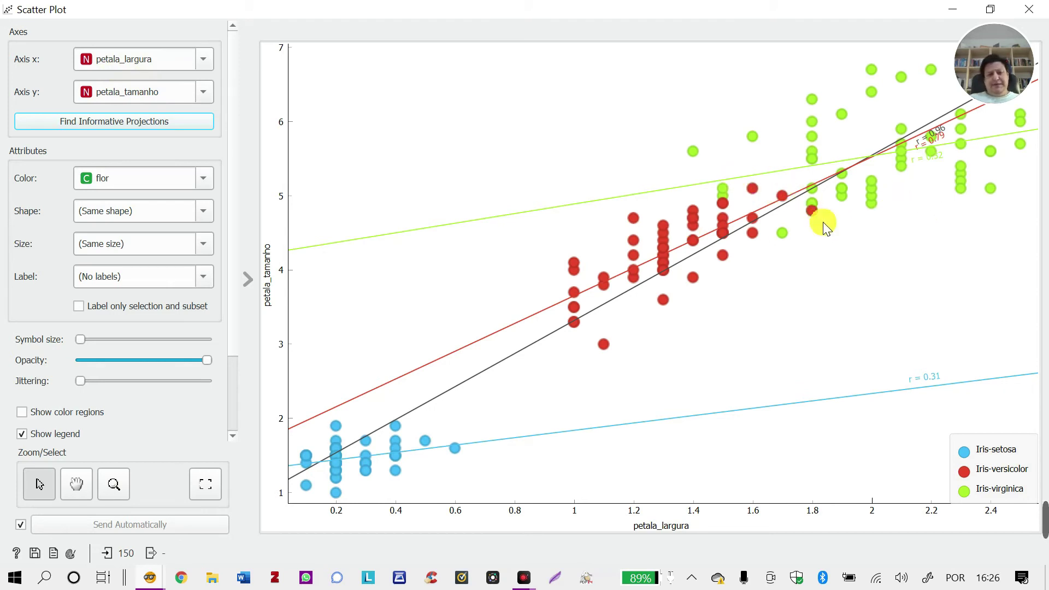
{"action": "left_click_drag", "start_coordinate": [234, 316], "coordinate": [232, 423]}
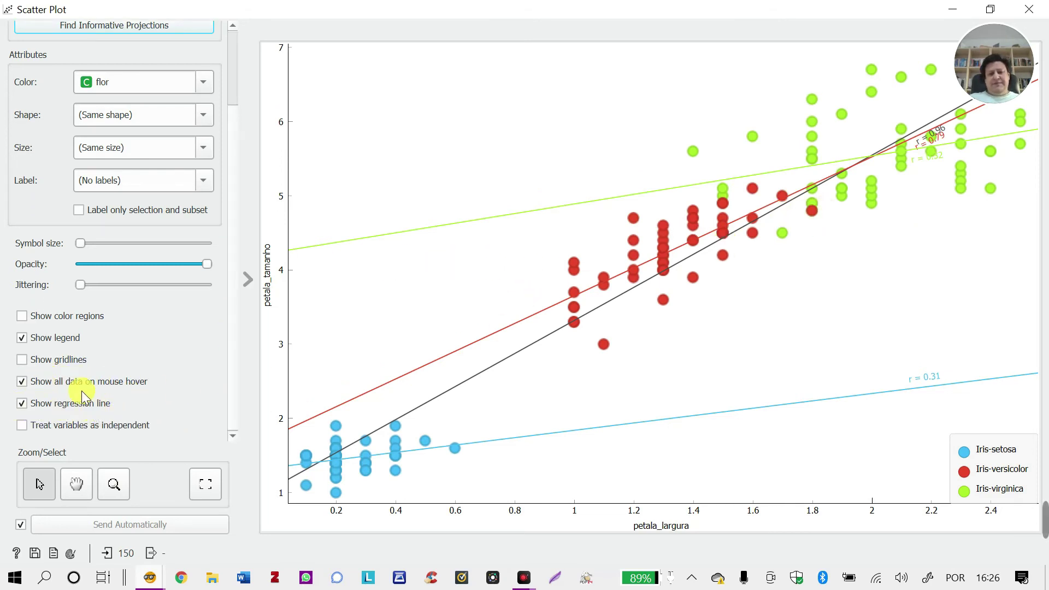
{"action": "left_click", "coordinate": [45, 403]}
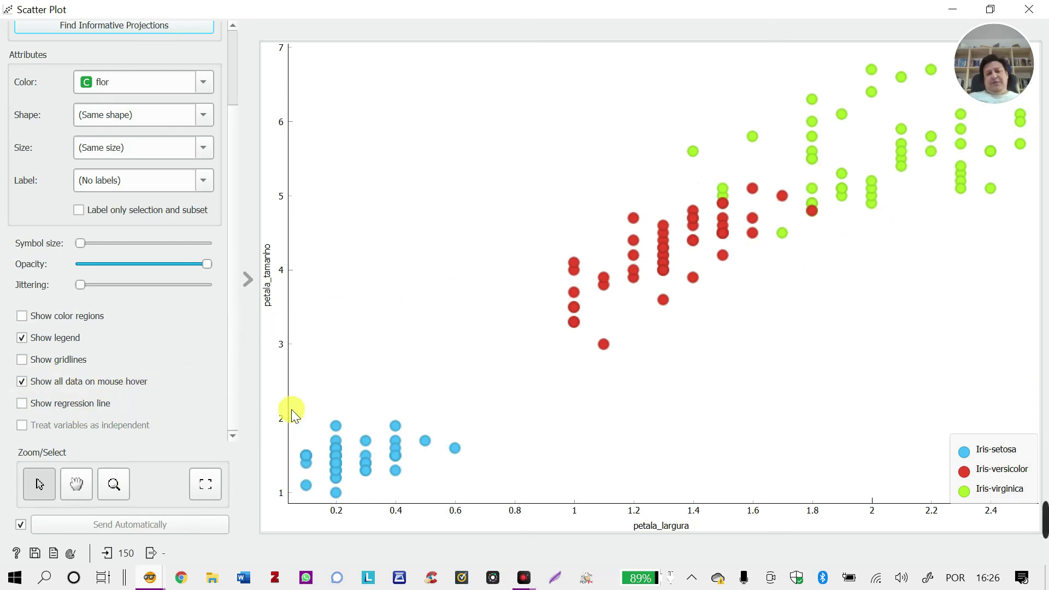
Step: Select and deselect an Iris-setosa point, and examine the data of an Iris-versicolor point near petala_largura 1
{"action": "left_click", "coordinate": [336, 427]}
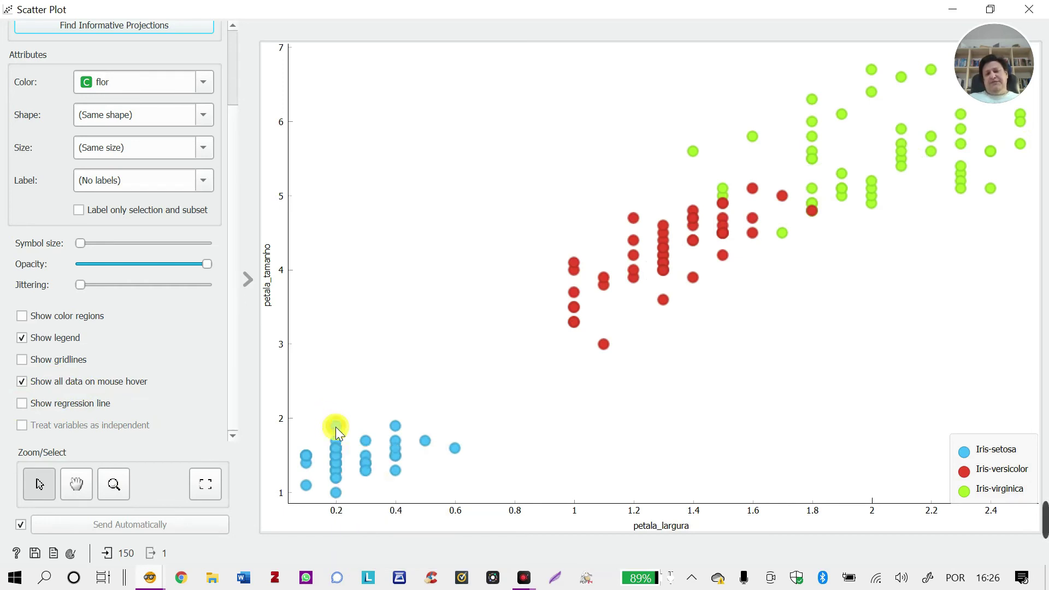
{"action": "left_click", "coordinate": [364, 401]}
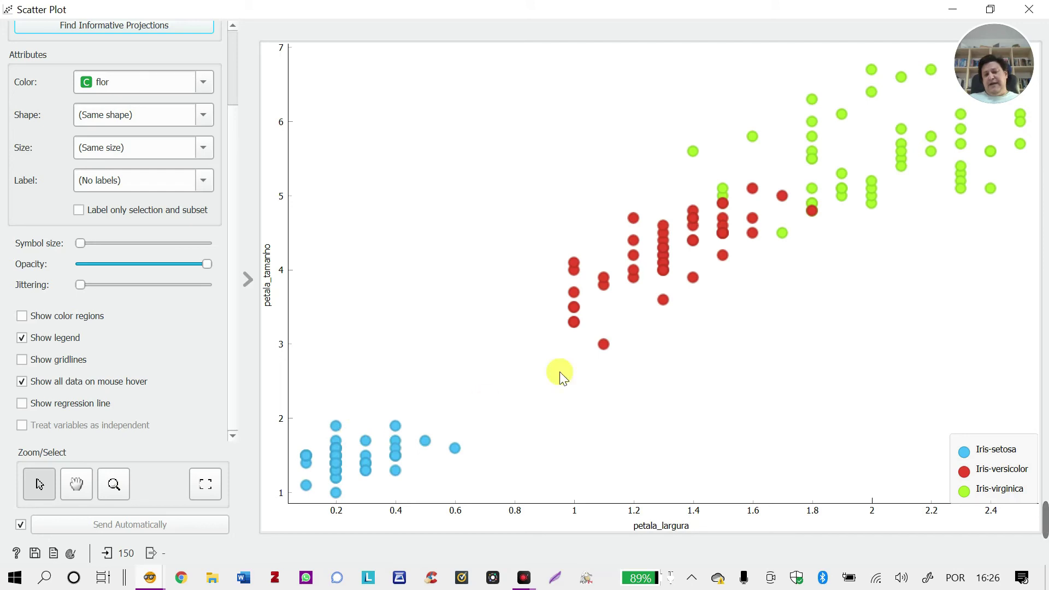
{"action": "mouse_move", "coordinate": [572, 322]}
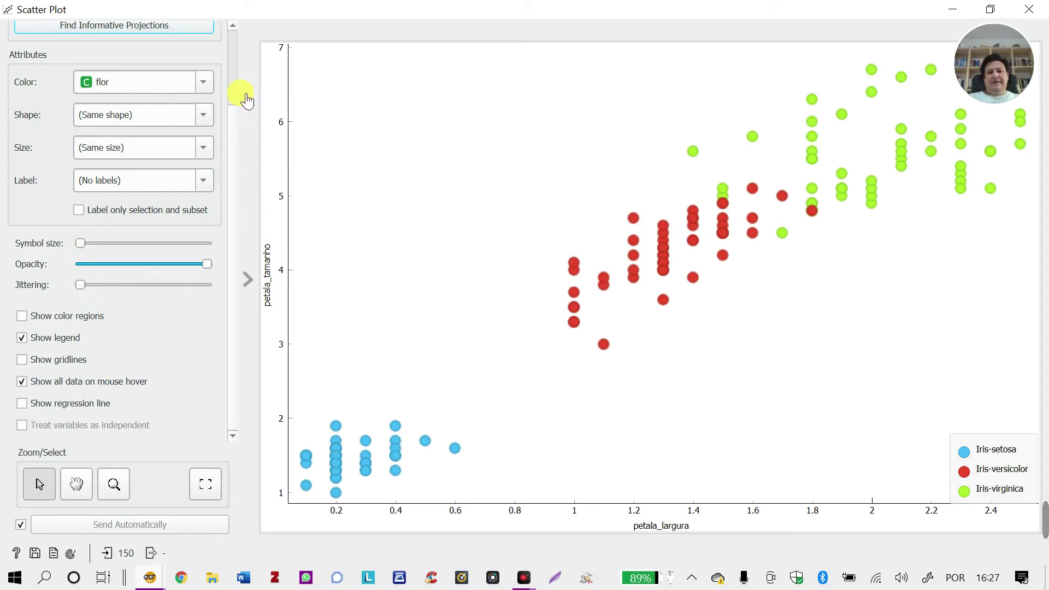
Step: Set the scatter plot's x axis to sepala_tamanho and y axis to sepala_largura, and close its window
{"action": "scroll", "coordinate": [235, 91], "scroll_direction": "up", "scroll_amount": 3}
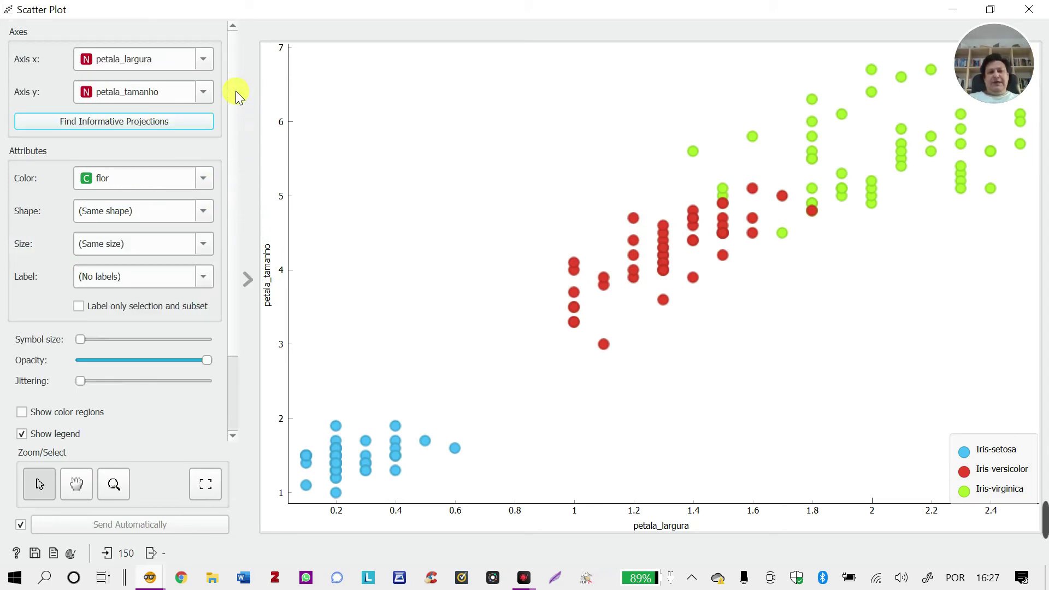
{"action": "scroll", "coordinate": [232, 375], "scroll_direction": "down", "scroll_amount": 3}
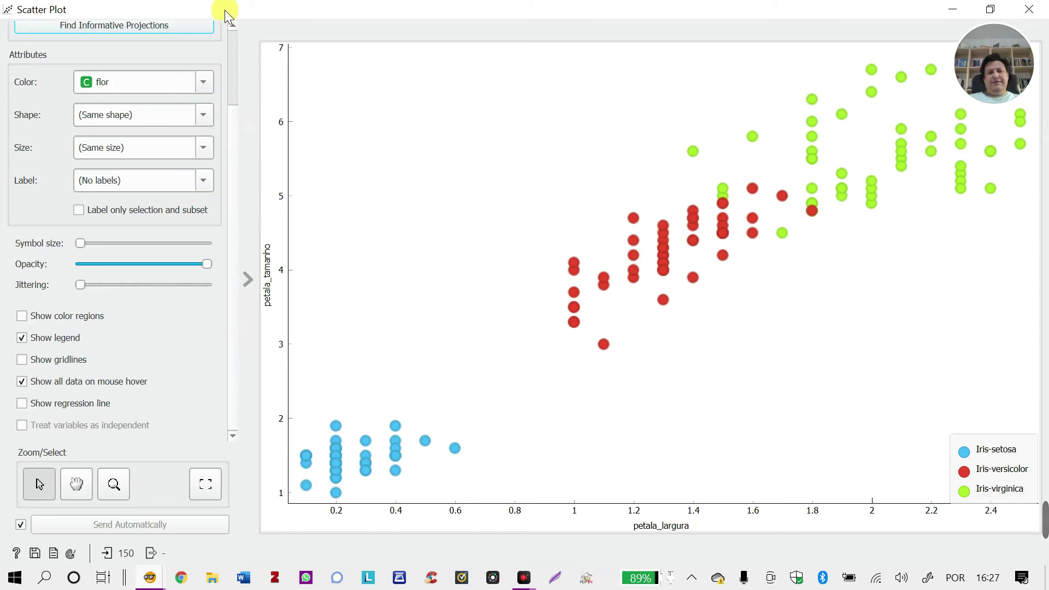
{"action": "scroll", "coordinate": [229, 37], "scroll_direction": "up", "scroll_amount": 3}
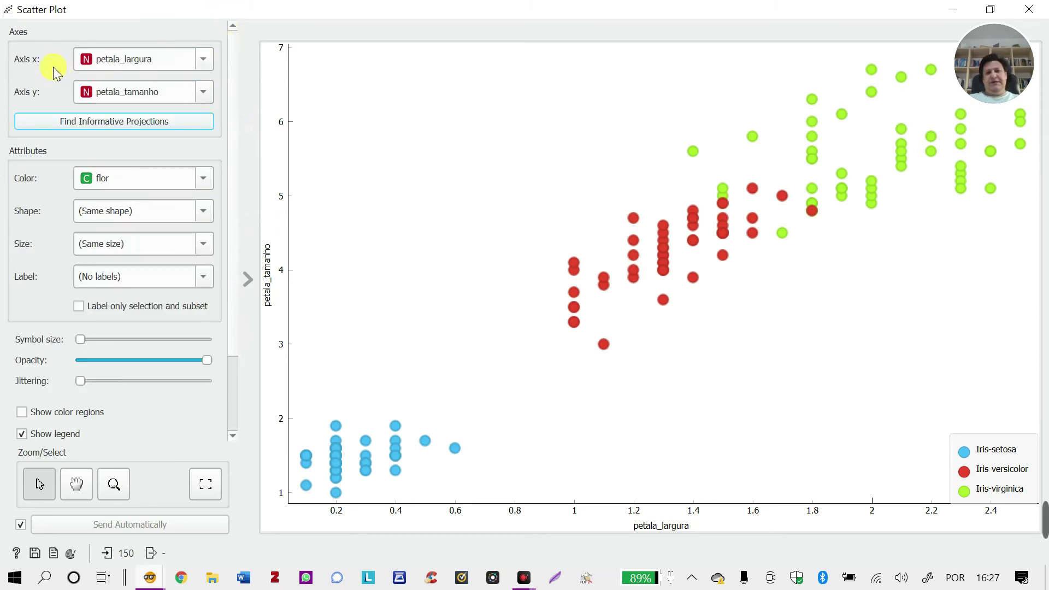
{"action": "left_click", "coordinate": [208, 60]}
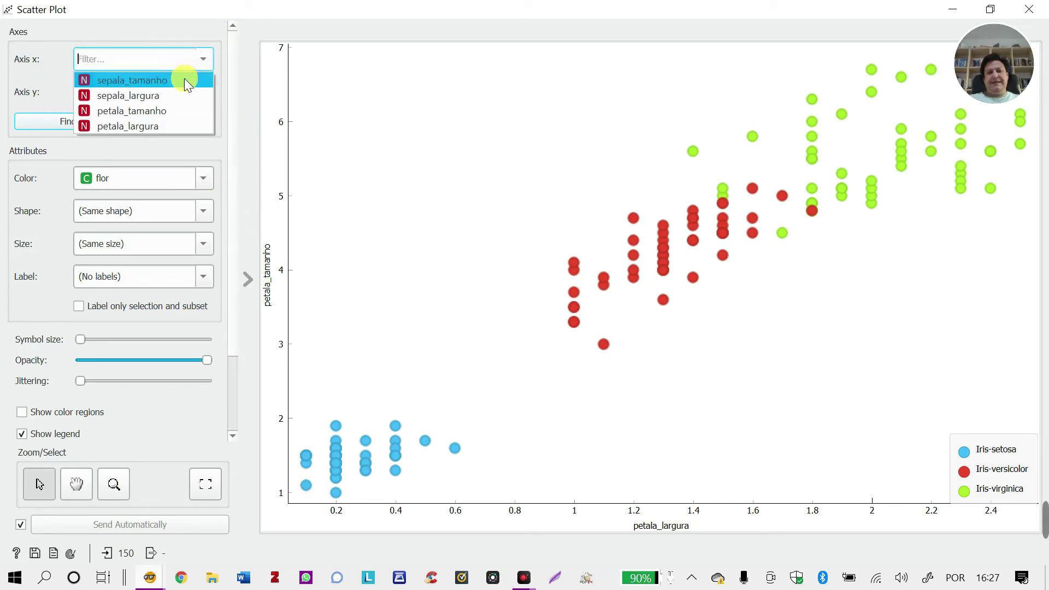
{"action": "left_click", "coordinate": [208, 92]}
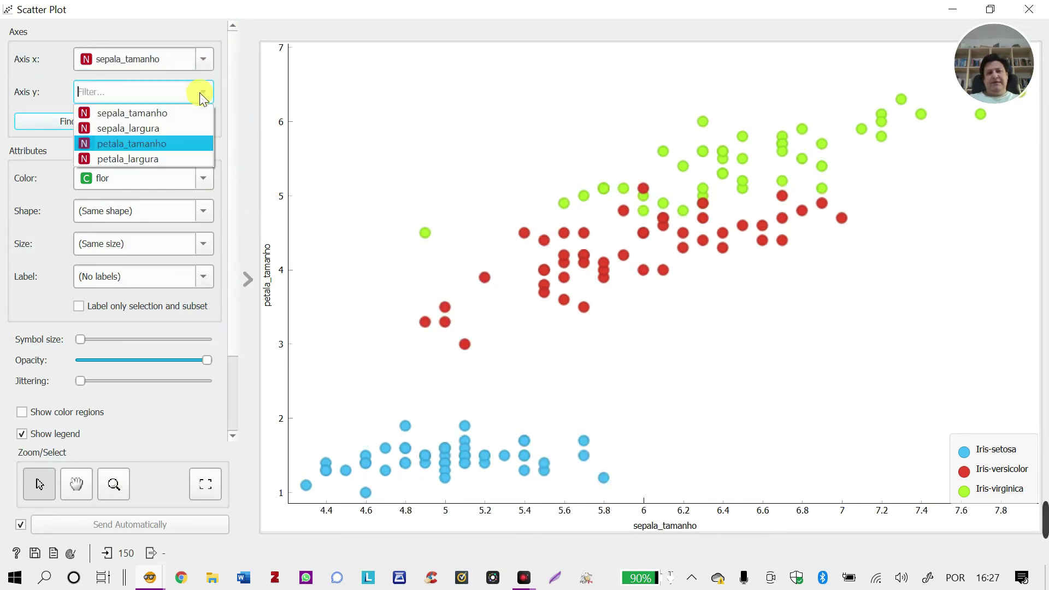
{"action": "left_click", "coordinate": [175, 129]}
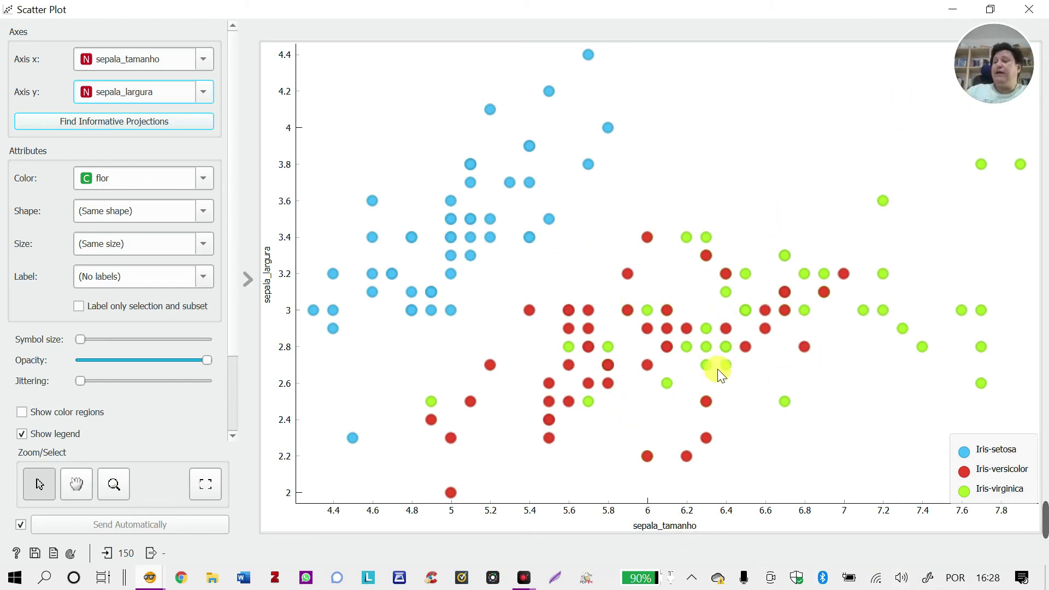
{"action": "left_click", "coordinate": [1029, 16]}
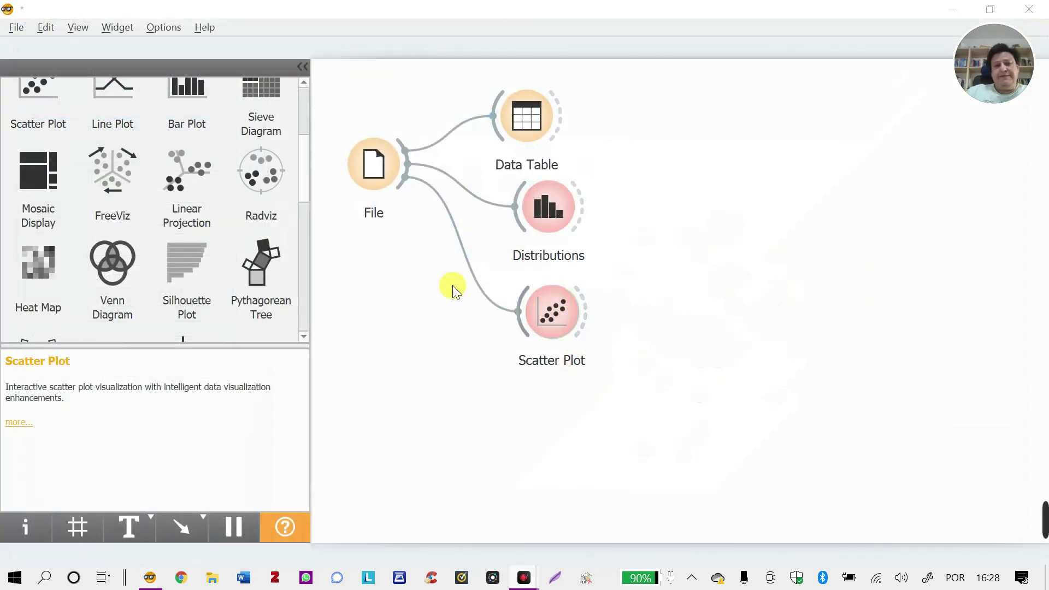
Step: Add a second Data Table widget fed by the Scatter Plot's output, then open and close it
{"action": "left_click_drag", "start_coordinate": [304, 180], "coordinate": [304, 93]}
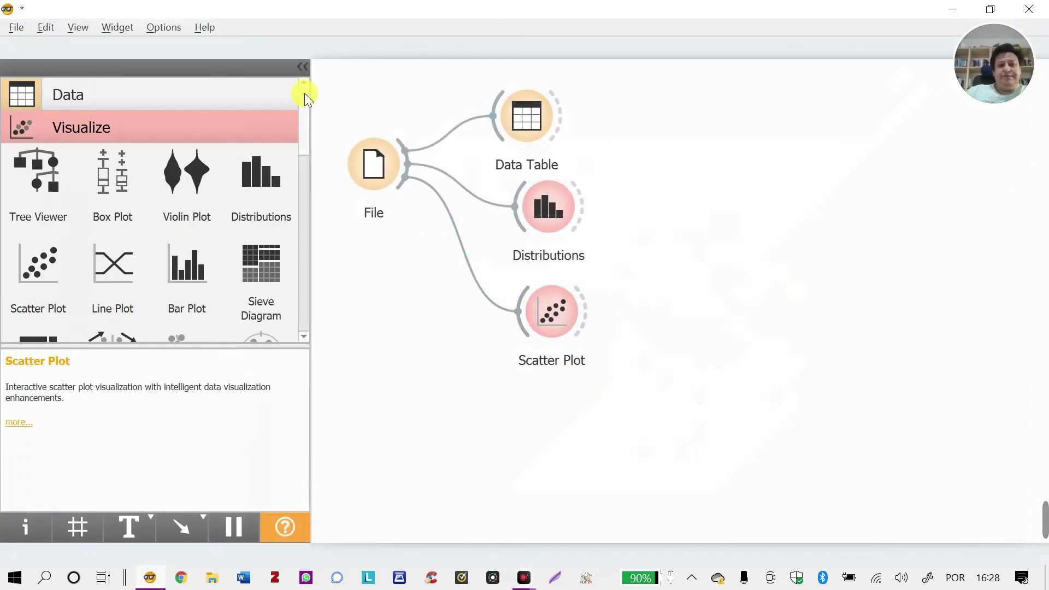
{"action": "left_click", "coordinate": [20, 98]}
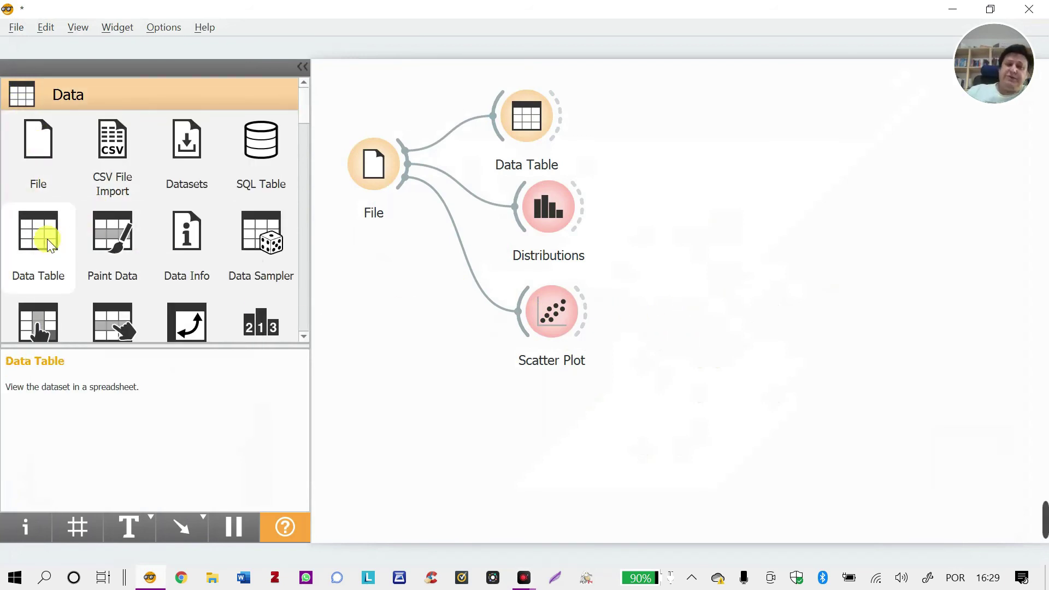
{"action": "mouse_move", "coordinate": [49, 243]}
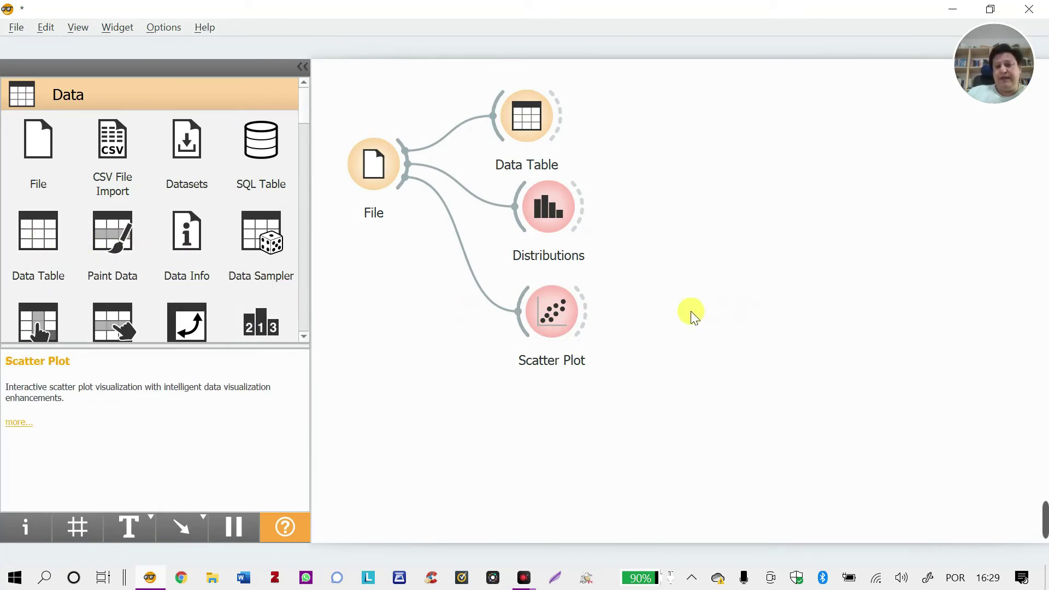
{"action": "left_click_drag", "start_coordinate": [585, 316], "coordinate": [690, 317]}
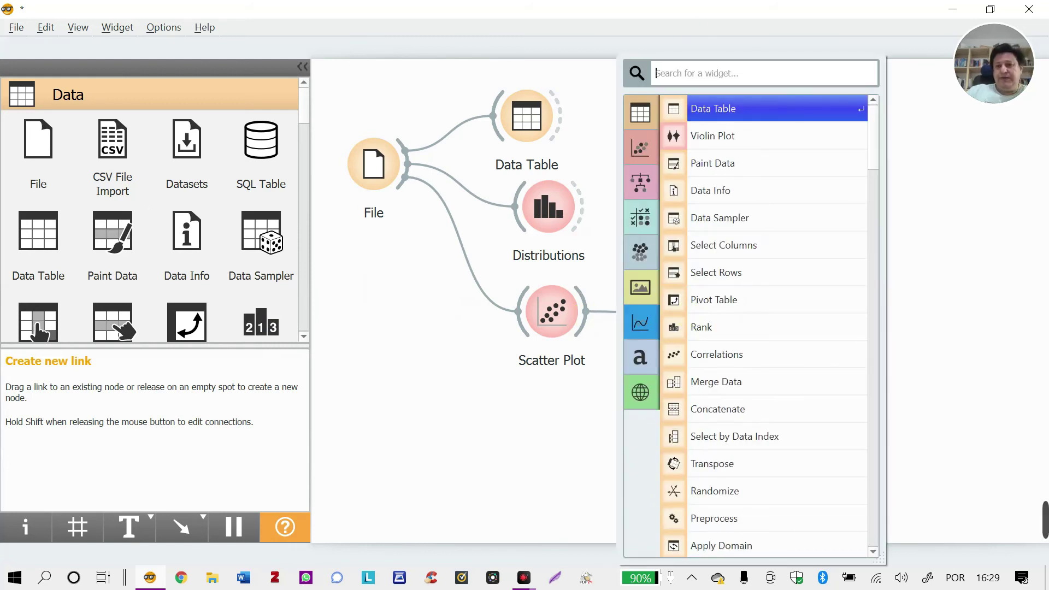
{"action": "left_click", "coordinate": [722, 108]}
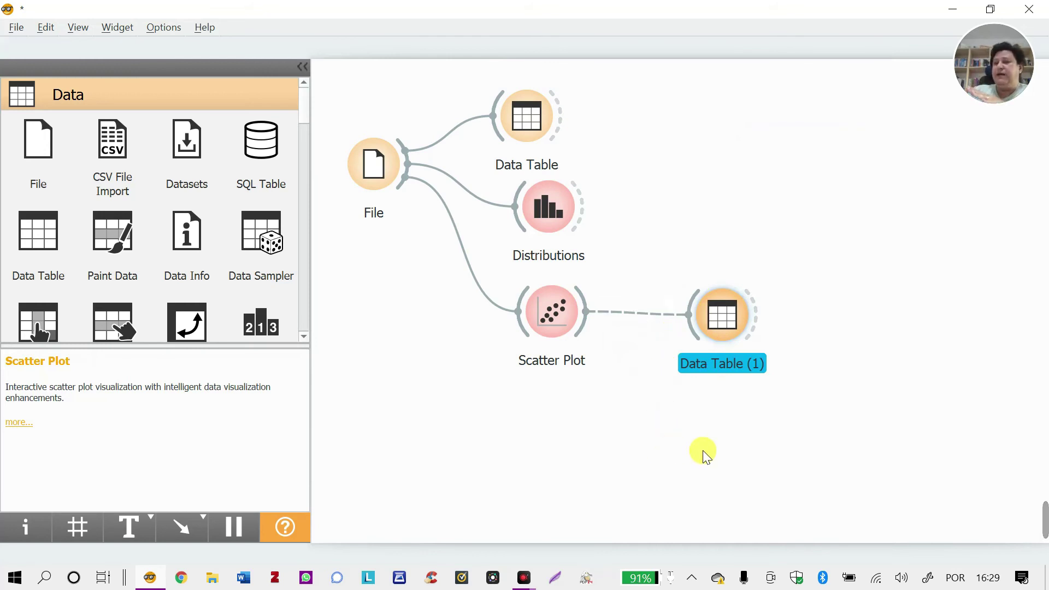
{"action": "double_click", "coordinate": [733, 320]}
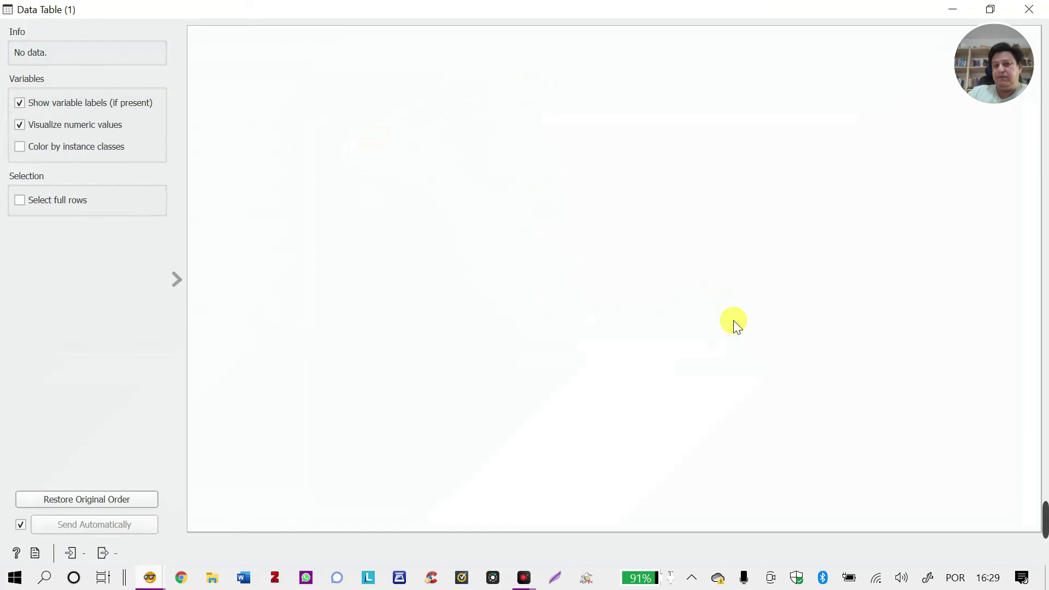
{"action": "left_click", "coordinate": [1028, 10]}
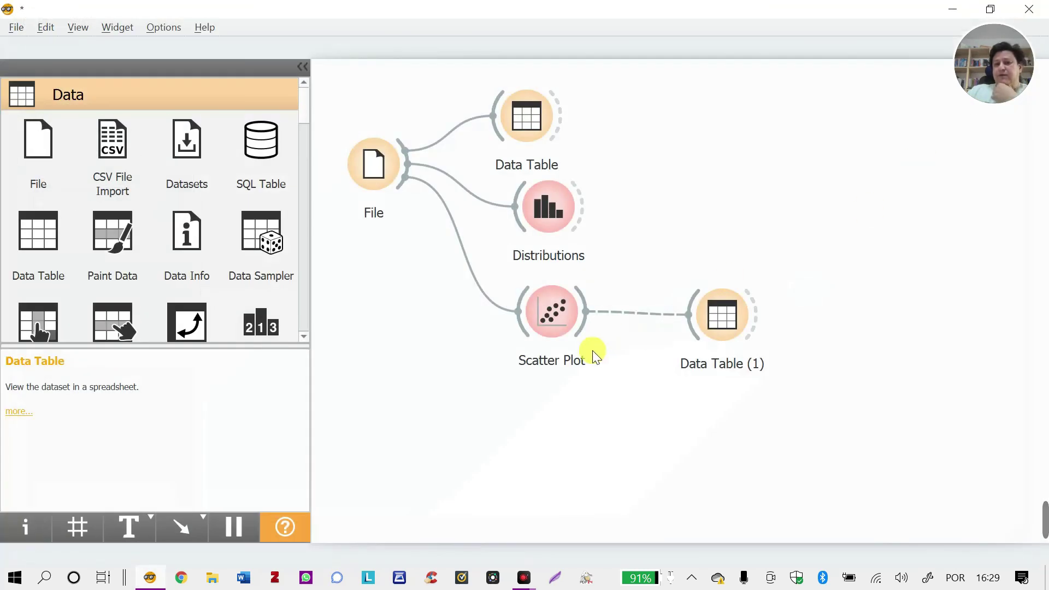
Step: Relink Scatter Plot to Data Table (1) from the Data output instead of Selected Data, and examine the table
{"action": "double_click", "coordinate": [624, 312]}
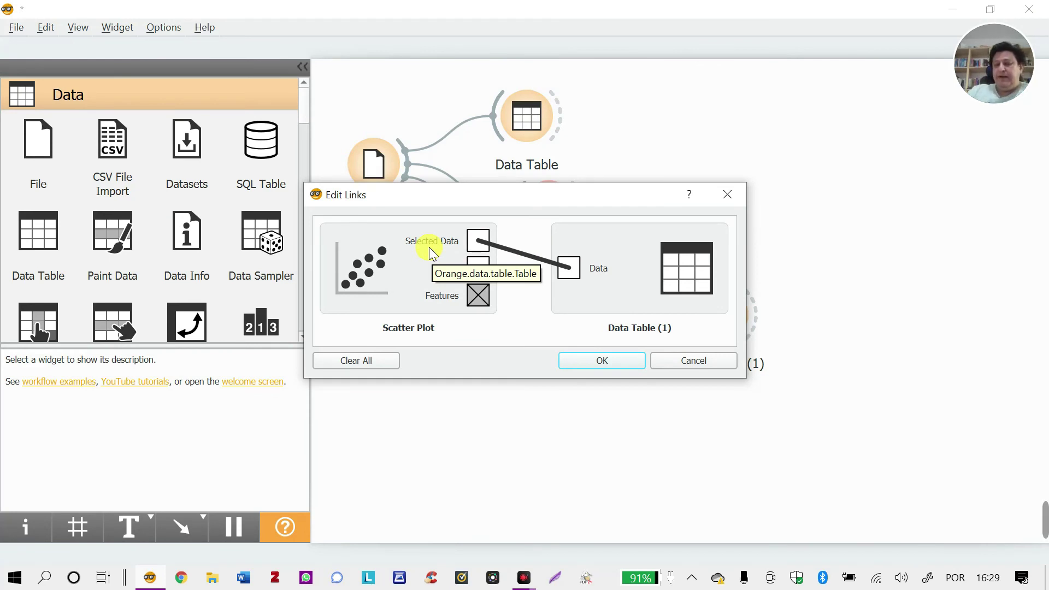
{"action": "left_click_drag", "start_coordinate": [475, 271], "coordinate": [567, 269]}
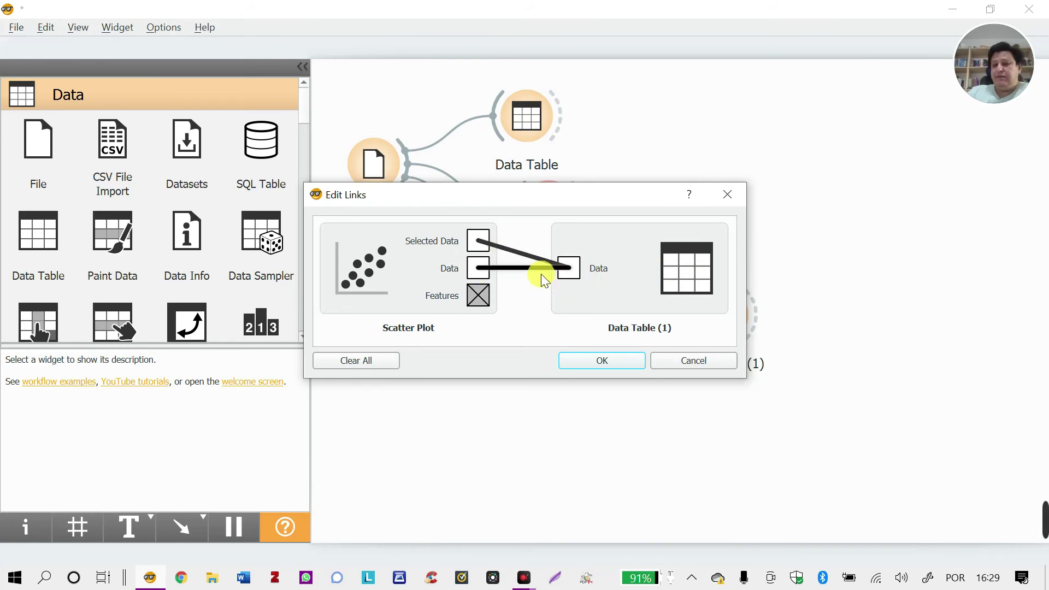
{"action": "left_click", "coordinate": [506, 248]}
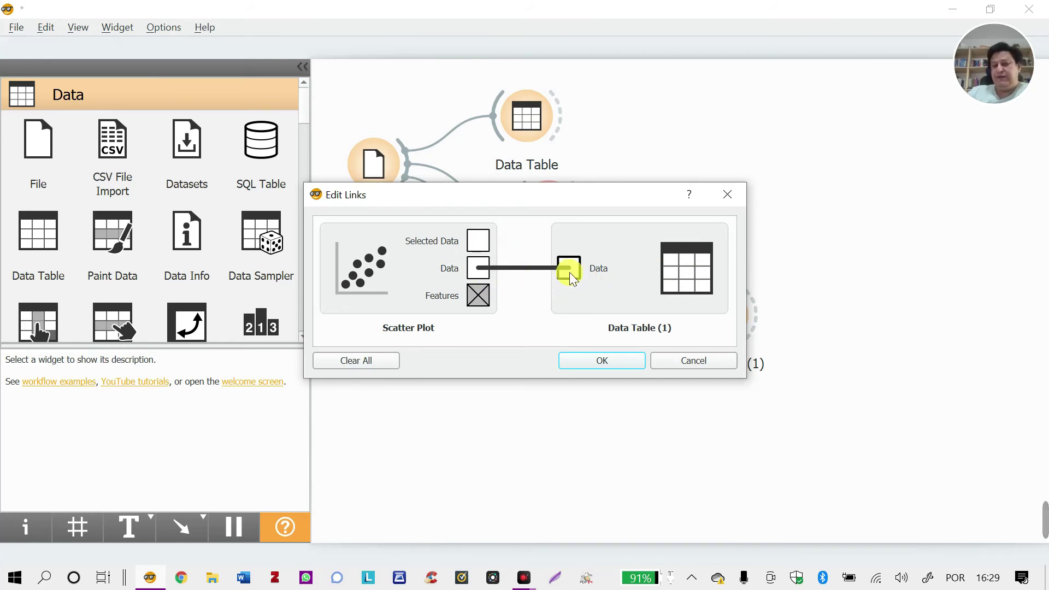
{"action": "left_click", "coordinate": [634, 363]}
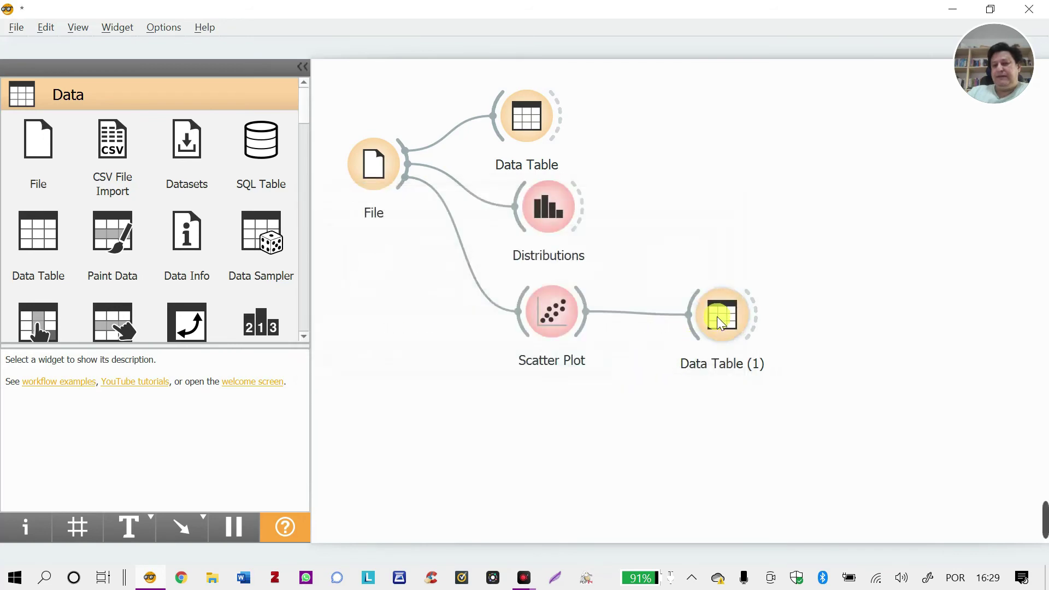
{"action": "double_click", "coordinate": [719, 321]}
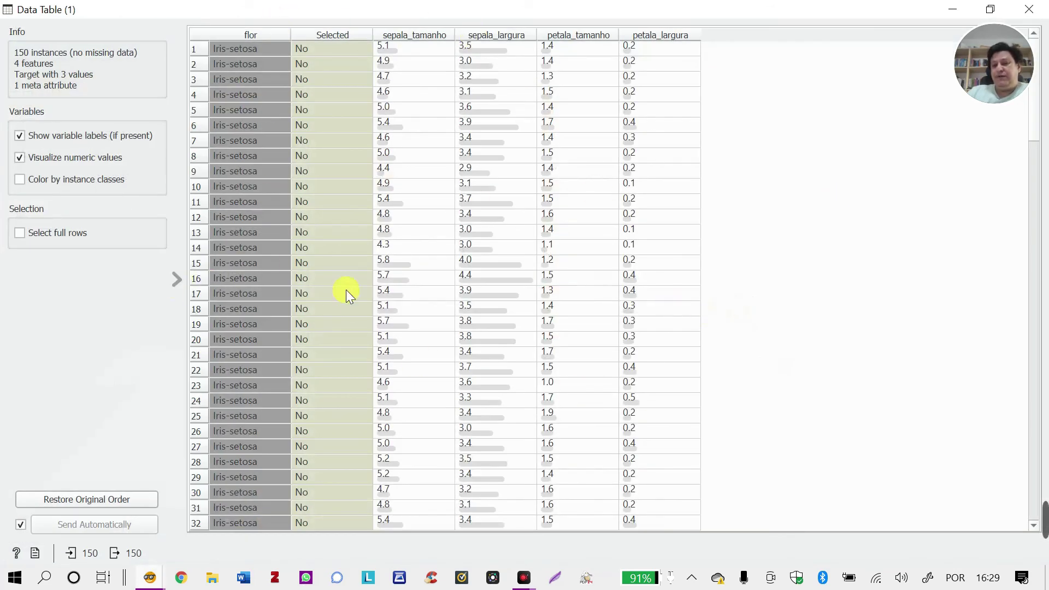
{"action": "left_click", "coordinate": [1029, 9]}
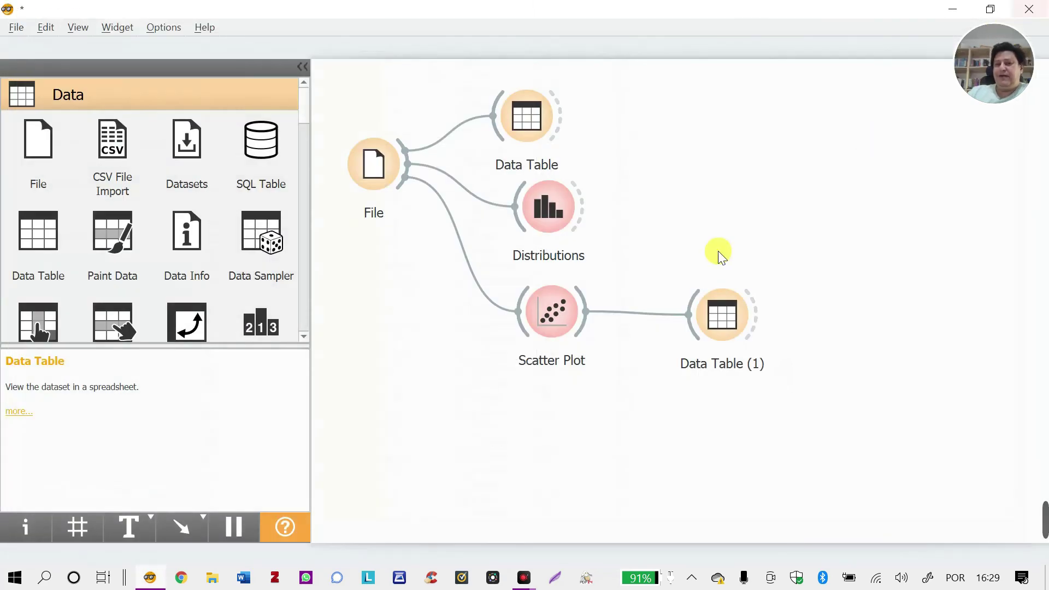
Step: Relink Scatter Plot to Data Table (1) from Selected Data instead of the Data output
{"action": "double_click", "coordinate": [634, 312]}
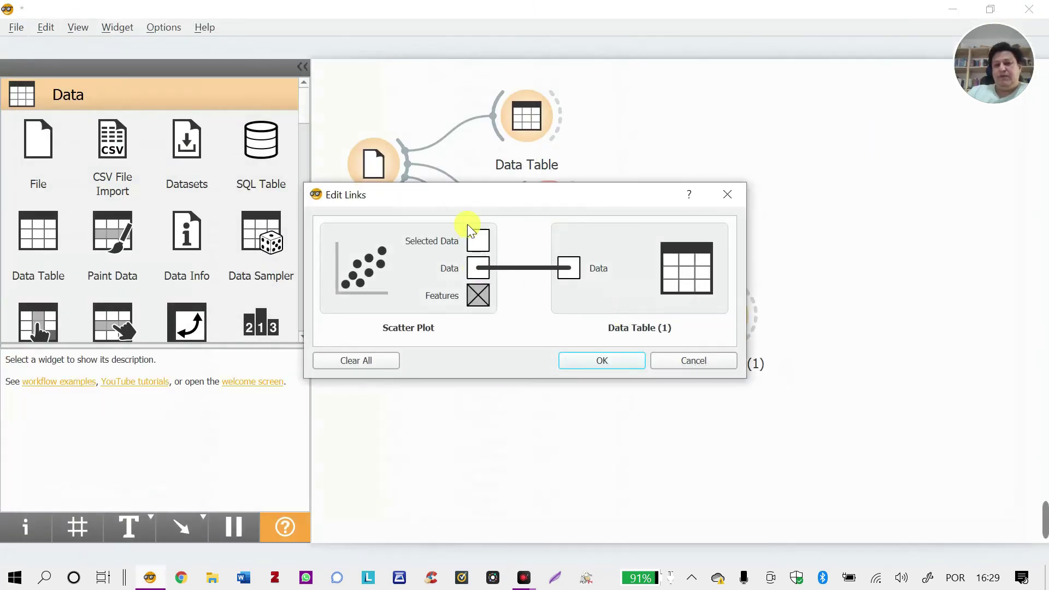
{"action": "left_click", "coordinate": [510, 268]}
{"action": "left_click_drag", "start_coordinate": [480, 239], "coordinate": [568, 267]}
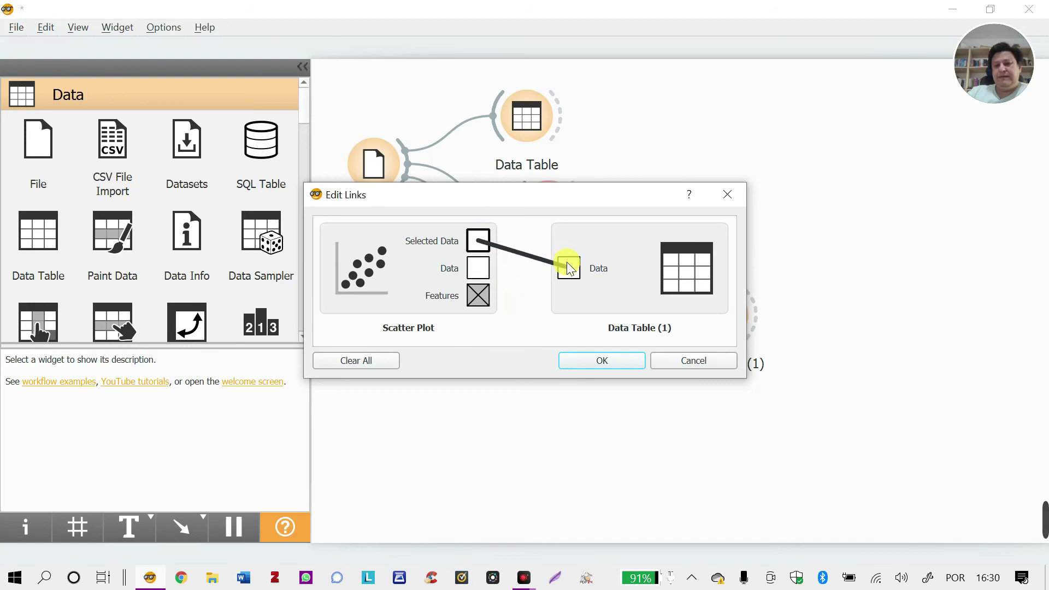
{"action": "left_click", "coordinate": [599, 365]}
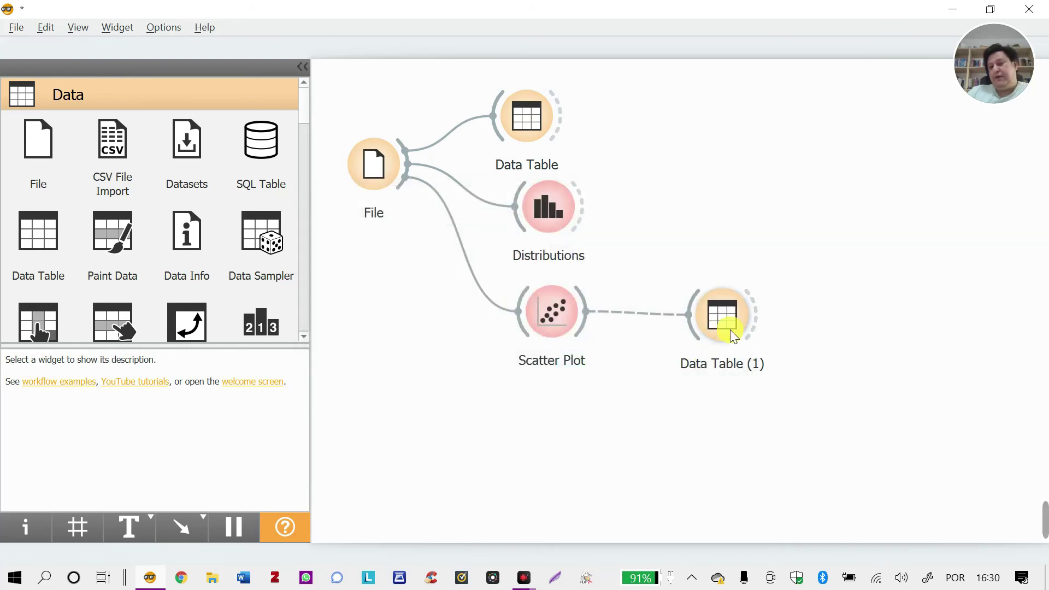
Step: Select the scatter plot points around sepala_tamanho 5.5–6.6 and sepala_largura 2.5–3.2, and examine their rows in Data Table (1)
{"action": "double_click", "coordinate": [559, 313]}
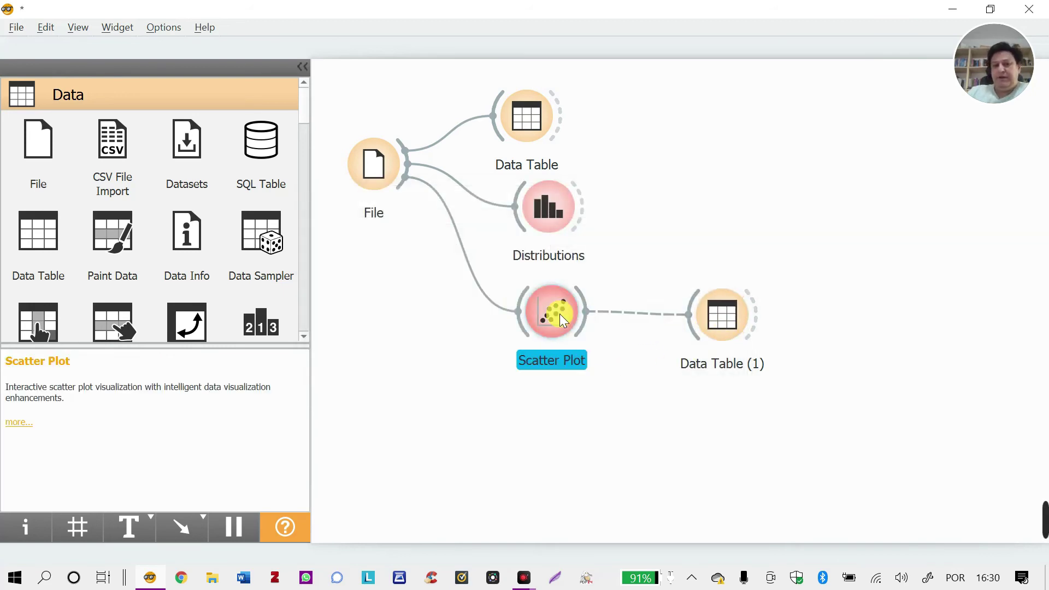
{"action": "left_click_drag", "start_coordinate": [545, 268], "coordinate": [777, 415]}
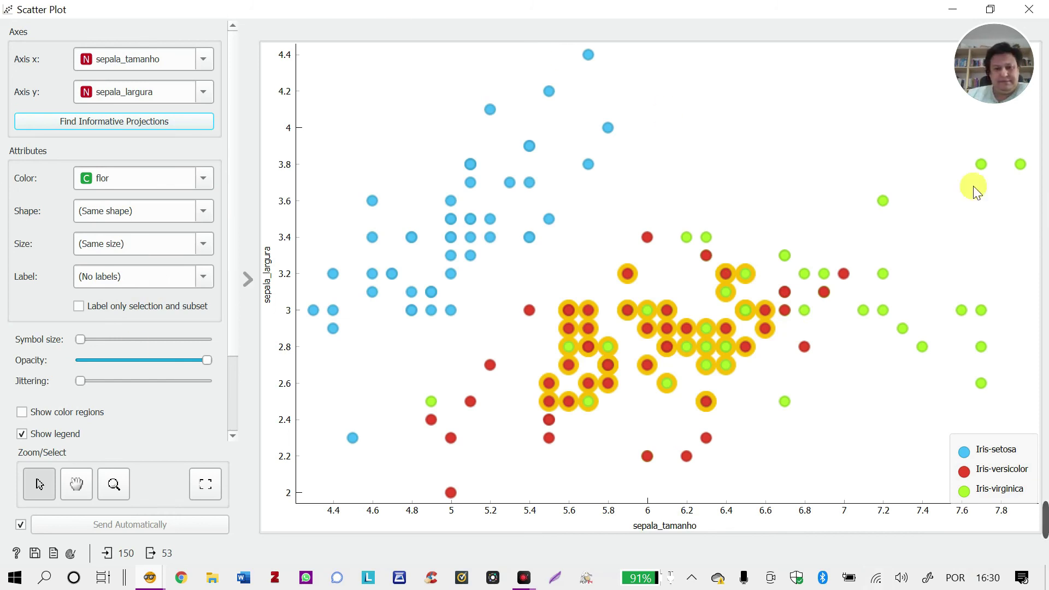
{"action": "left_click", "coordinate": [1030, 9]}
{"action": "double_click", "coordinate": [712, 319]}
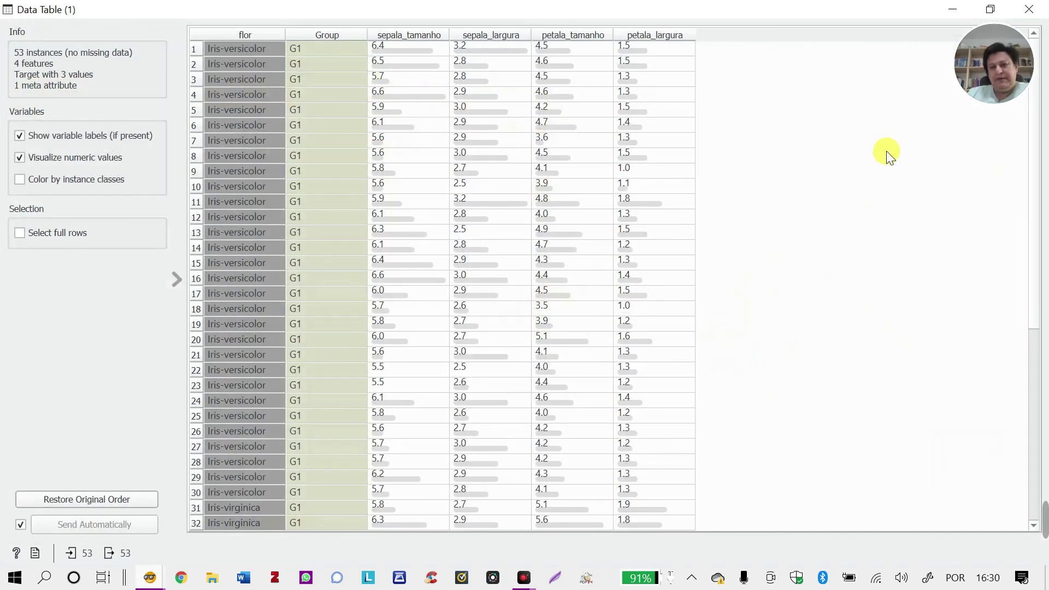
{"action": "scroll", "coordinate": [892, 175], "scroll_direction": "down", "scroll_amount": 7}
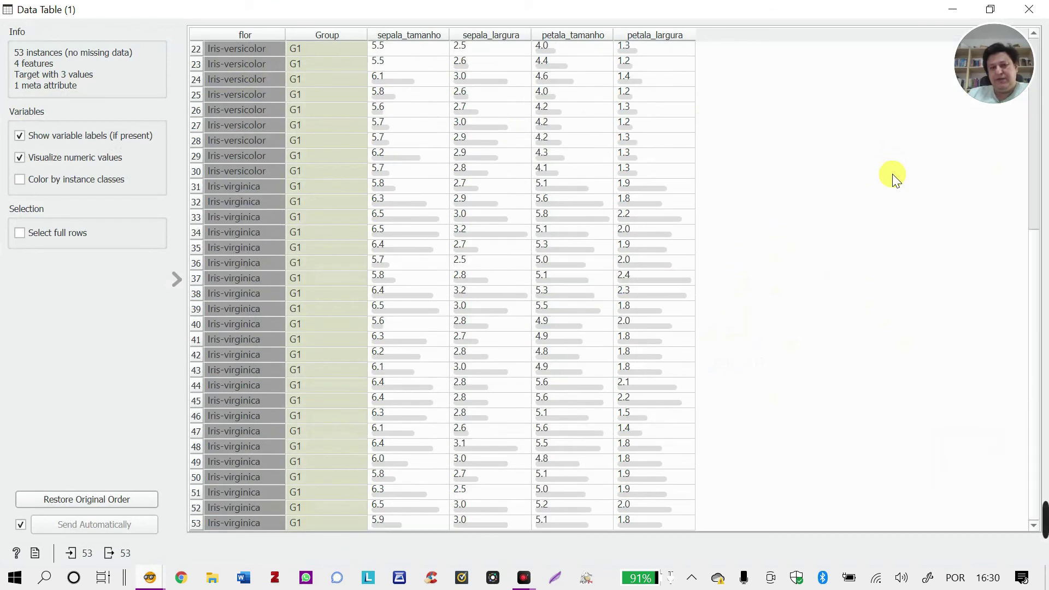
{"action": "scroll", "coordinate": [893, 174], "scroll_direction": "up", "scroll_amount": 7}
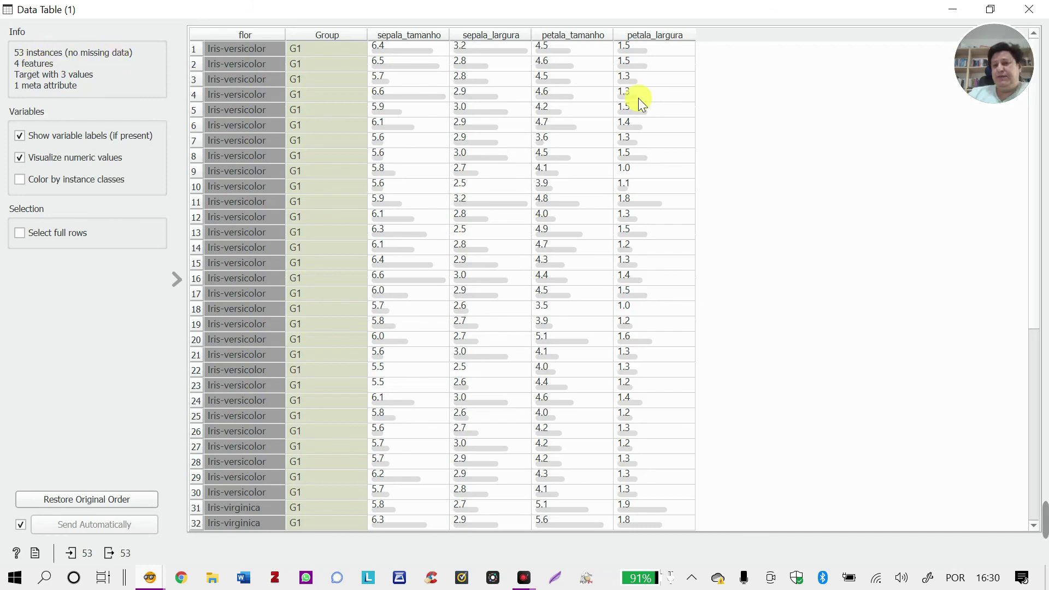
{"action": "left_click", "coordinate": [1028, 8]}
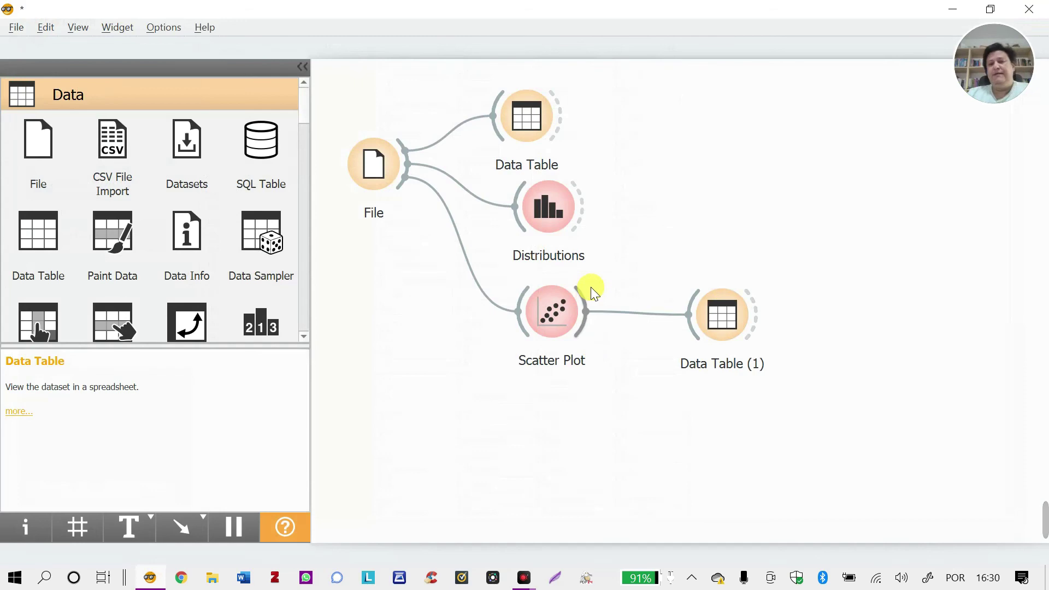
Step: Replace the selection with the points at sepala_largura 3 between sepala_tamanho 5.9 and 6.1, and examine them in Data Table (1)
{"action": "double_click", "coordinate": [561, 313]}
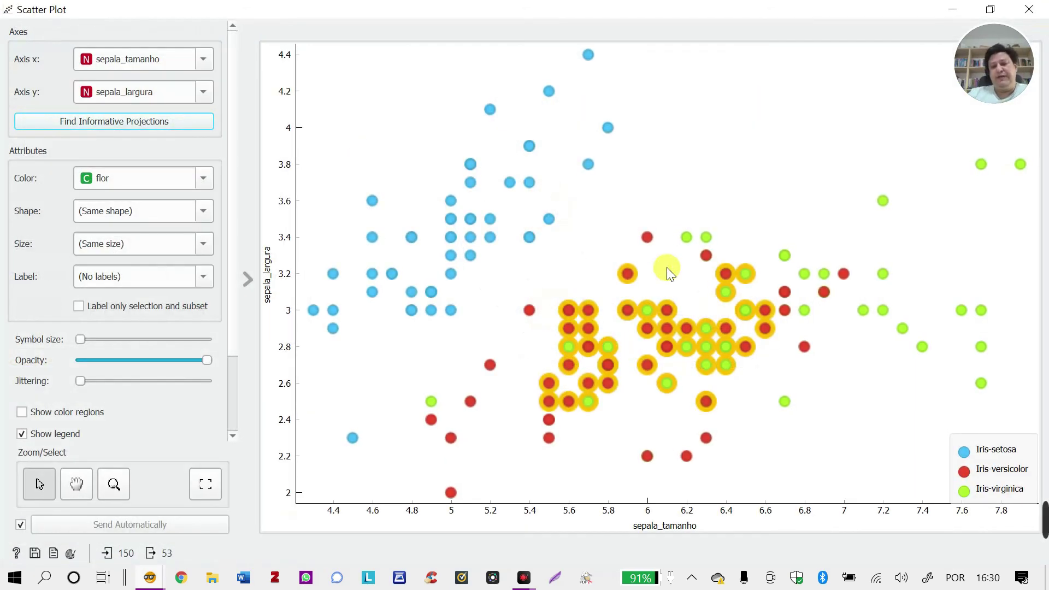
{"action": "left_click", "coordinate": [667, 267]}
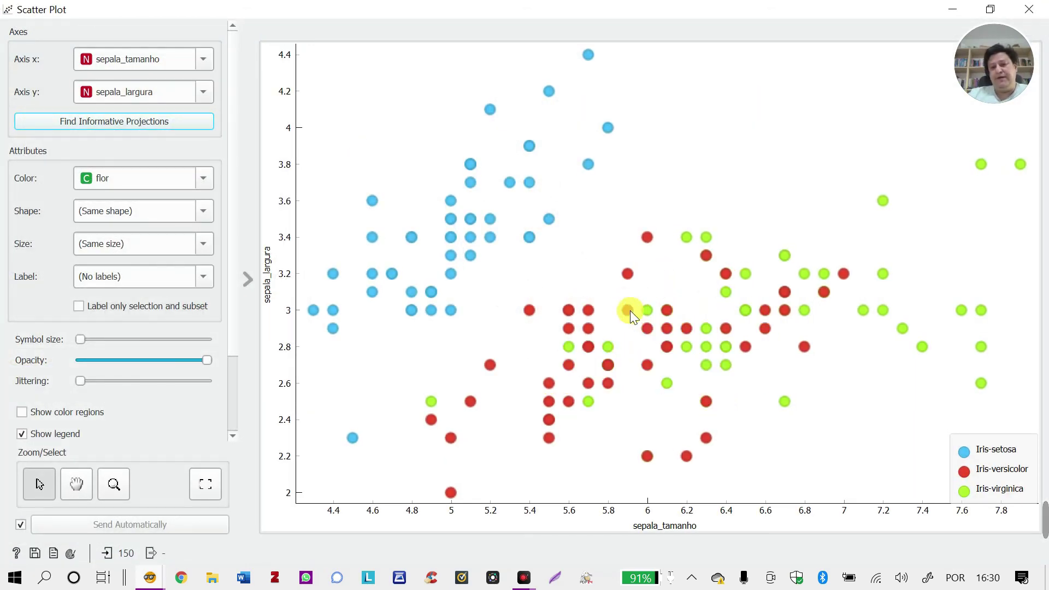
{"action": "left_click_drag", "start_coordinate": [615, 294], "coordinate": [679, 322]}
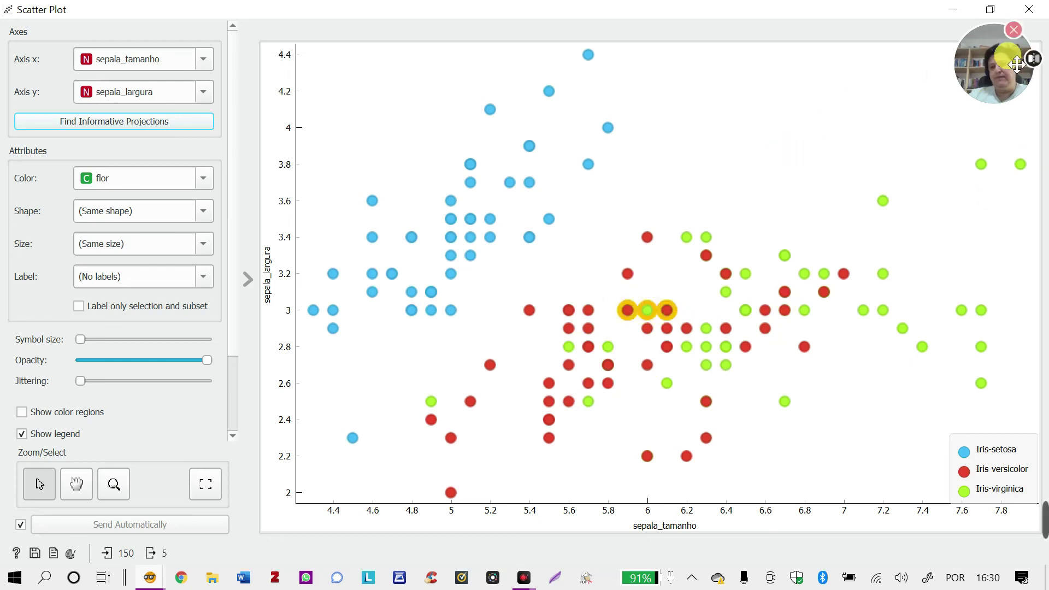
{"action": "left_click", "coordinate": [1035, 10]}
{"action": "double_click", "coordinate": [710, 317]}
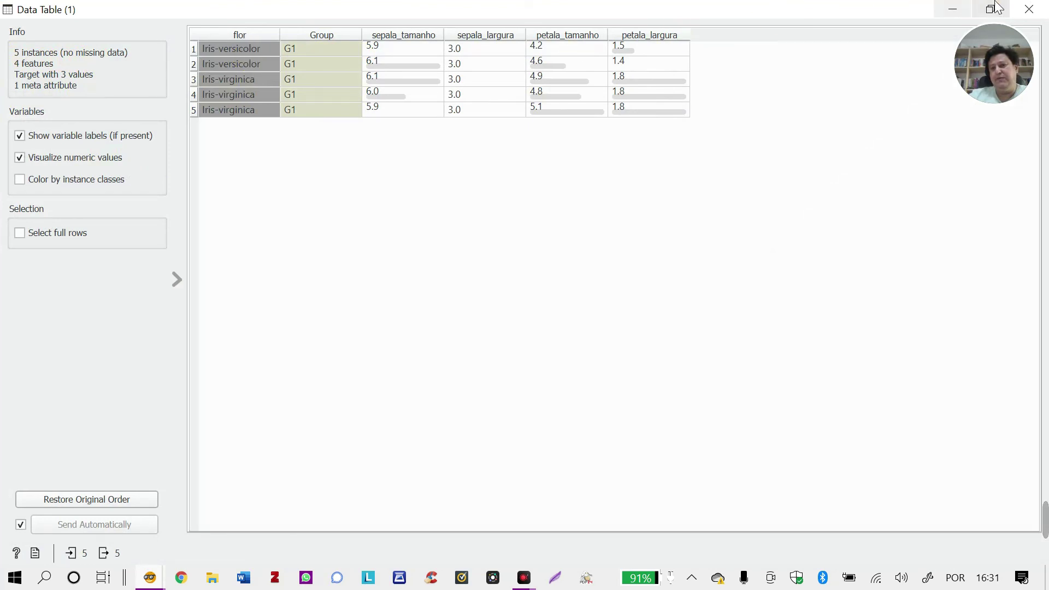
{"action": "left_click", "coordinate": [1027, 11]}
Step: Clear the point selection in the scatter plot and close its window
{"action": "double_click", "coordinate": [559, 330]}
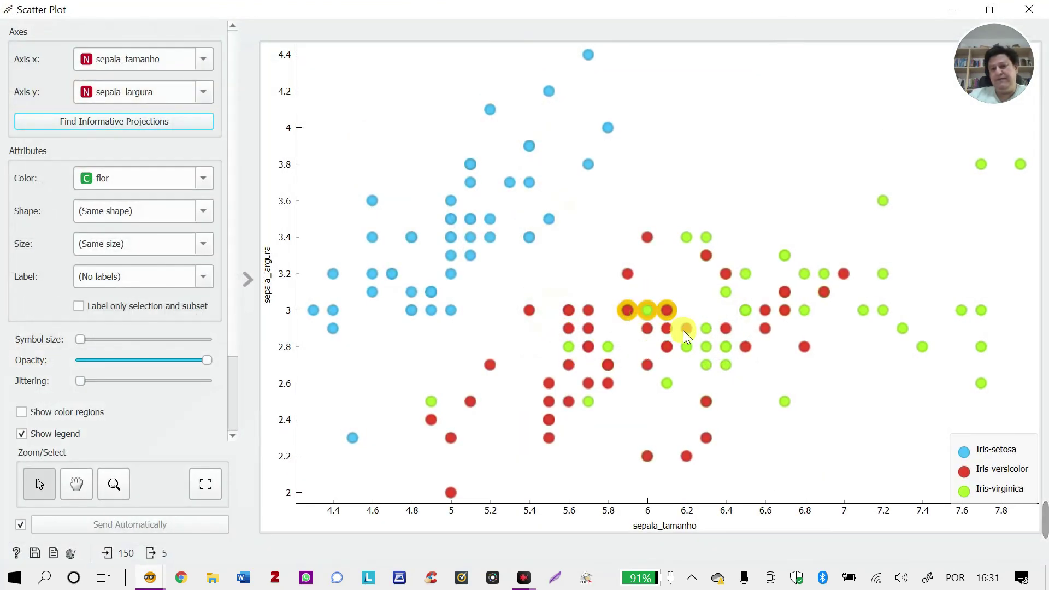
{"action": "left_click", "coordinate": [850, 418]}
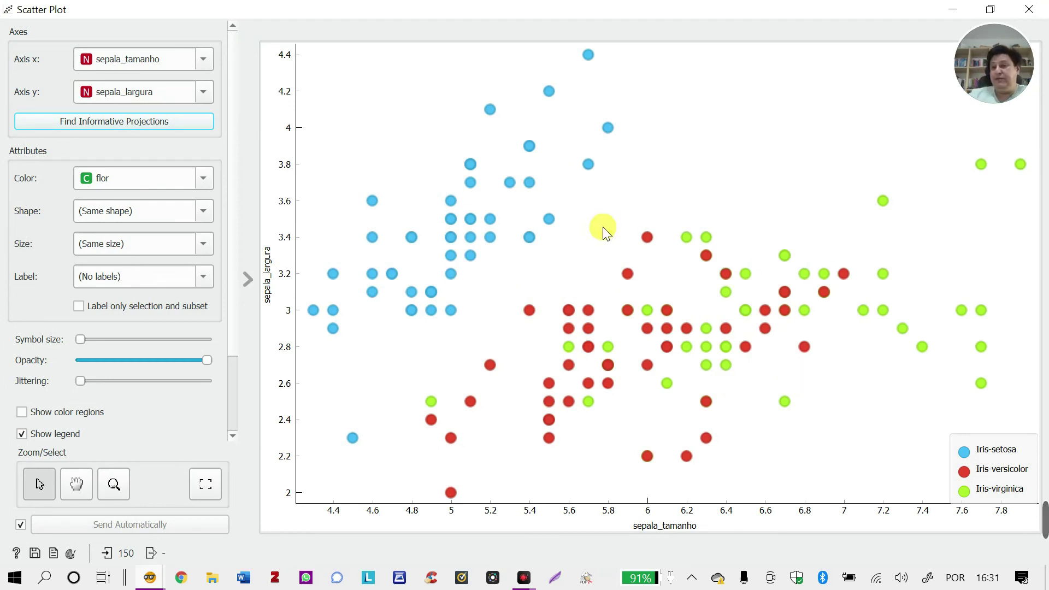
{"action": "left_click", "coordinate": [1029, 12]}
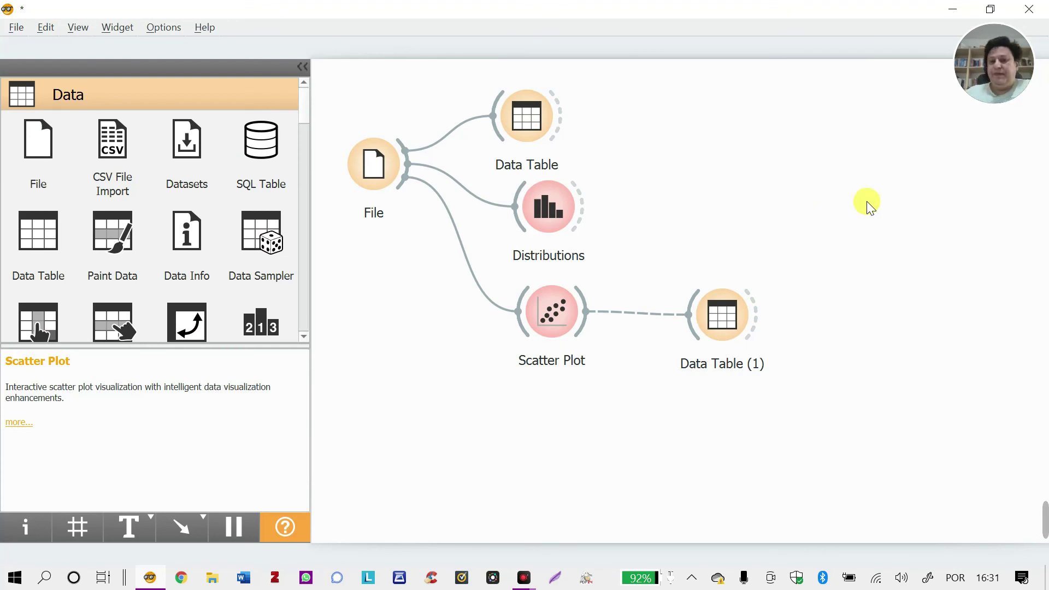
Step: Delete Data Table (1), and move Scatter Plot and Distributions slightly to make a diagonal arrangement
{"action": "left_click_drag", "start_coordinate": [713, 319], "coordinate": [715, 300]}
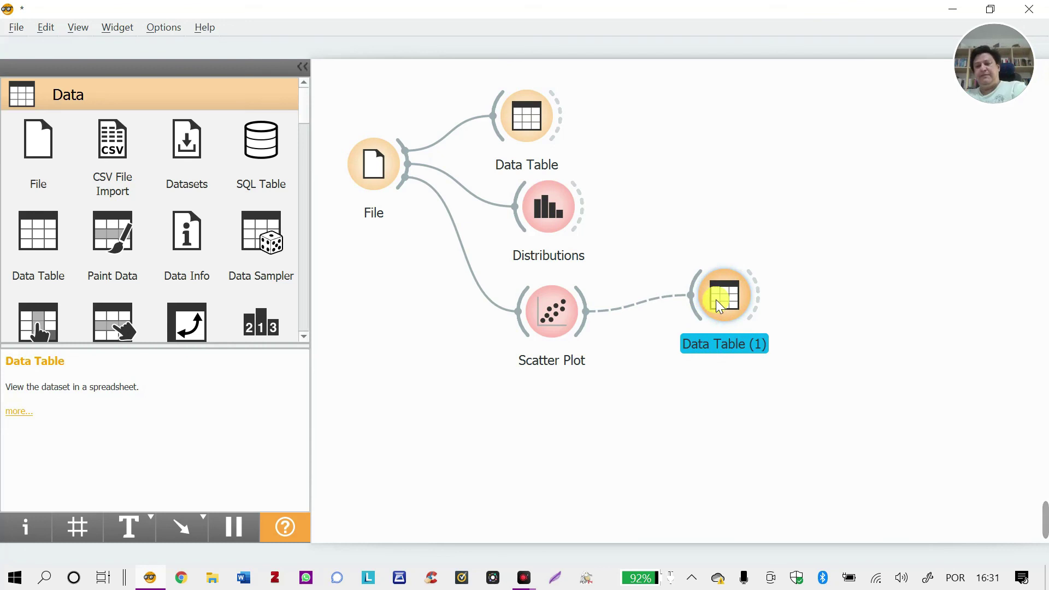
{"action": "key", "text": "Delete"}
{"action": "left_click_drag", "start_coordinate": [559, 318], "coordinate": [604, 300]}
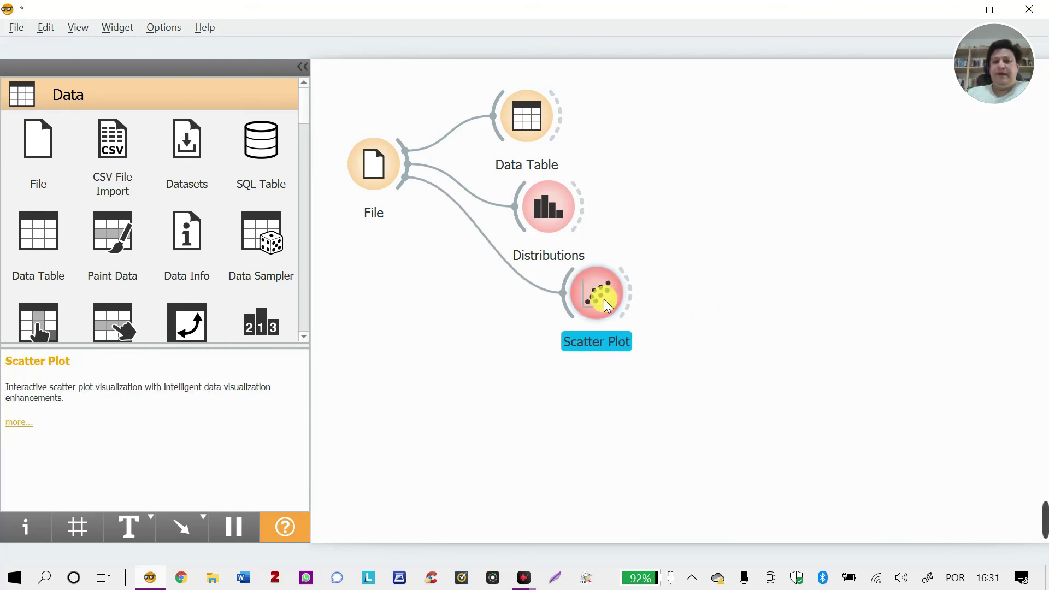
{"action": "left_click_drag", "start_coordinate": [556, 195], "coordinate": [579, 194]}
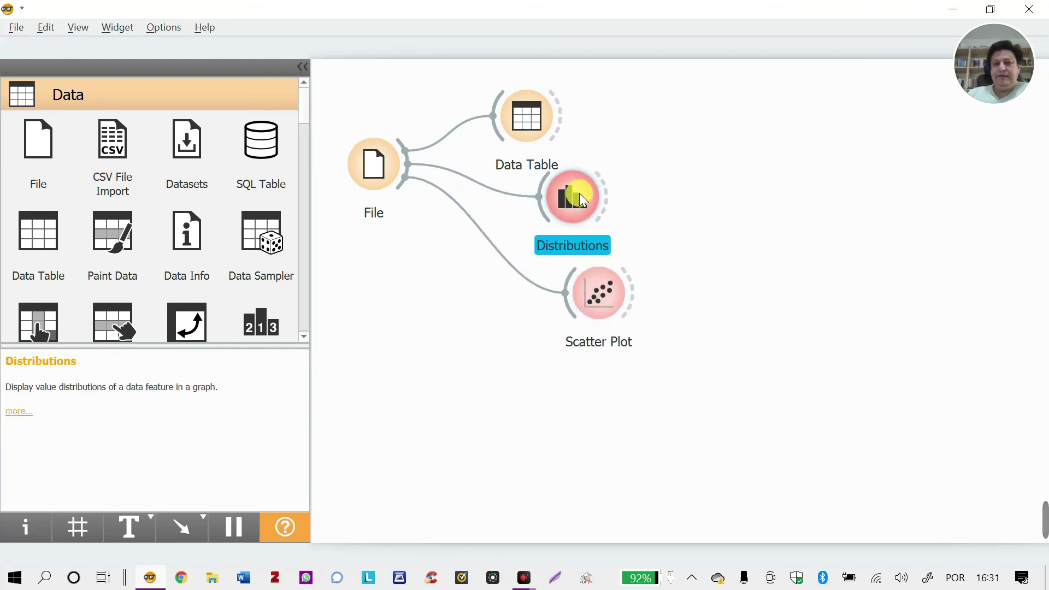
Step: Add a Rank widget below Scatter Plot, connect it to File, and examine the features' information gain
{"action": "left_click_drag", "start_coordinate": [267, 325], "coordinate": [580, 373]}
{"action": "left_click_drag", "start_coordinate": [402, 187], "coordinate": [616, 401]}
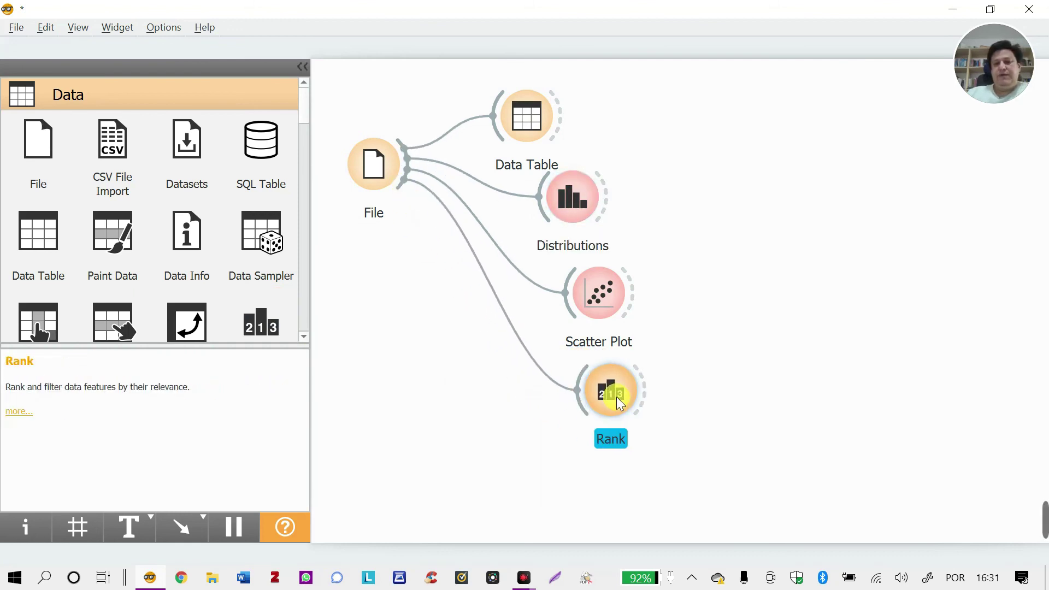
{"action": "double_click", "coordinate": [616, 397]}
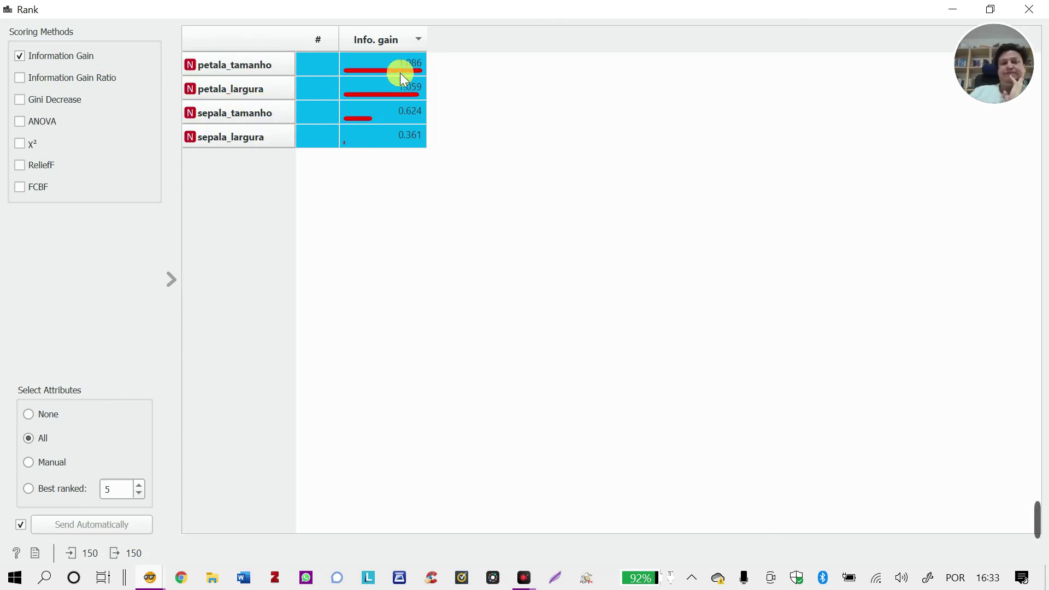
{"action": "mouse_move", "coordinate": [399, 73]}
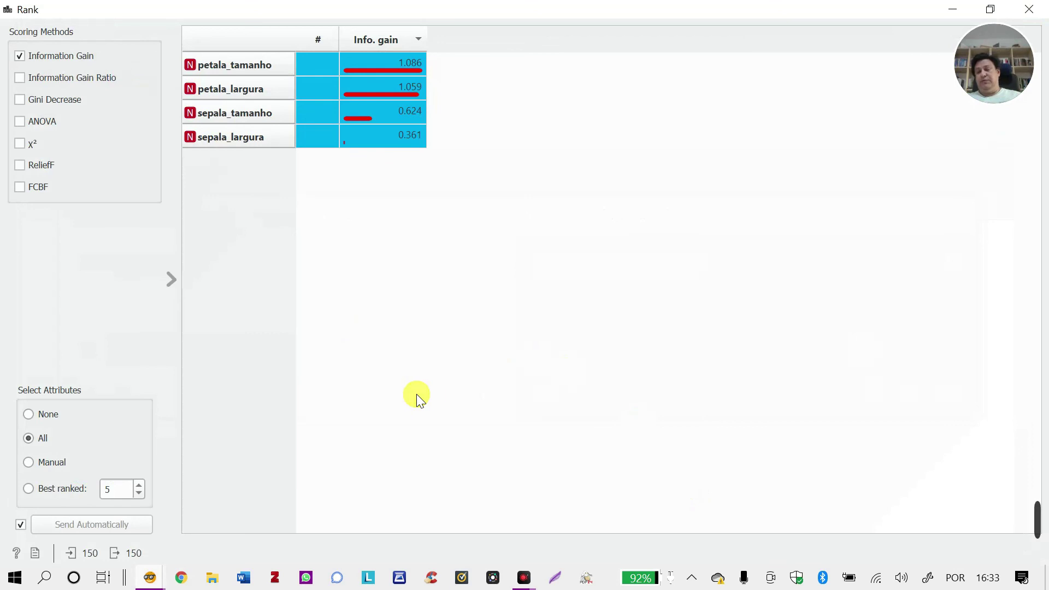
{"action": "left_click", "coordinate": [1030, 10]}
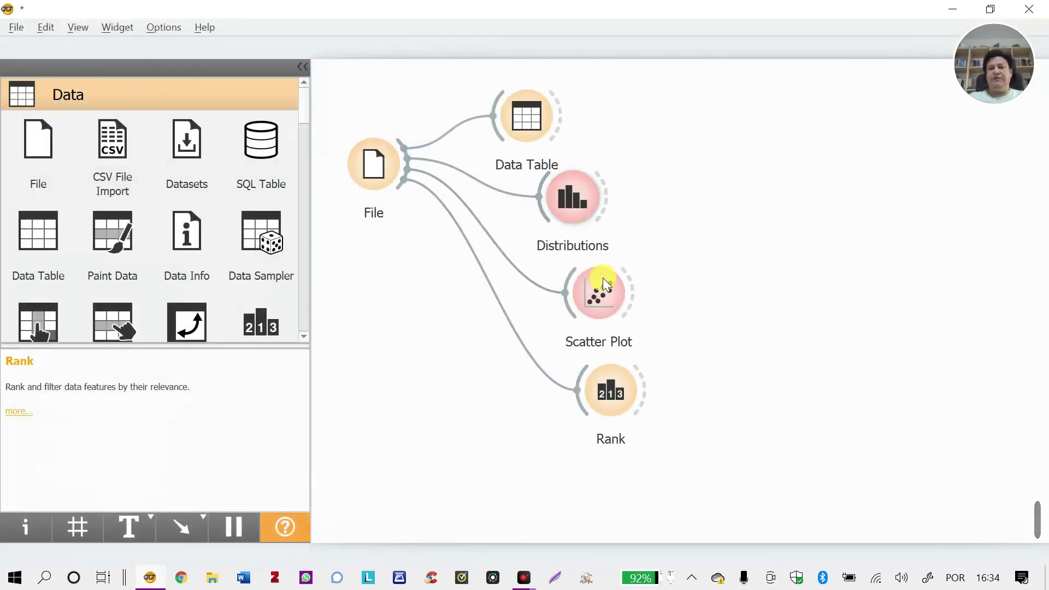
Step: Select the Distributions, Scatter Plot and Rank widgets together on the canvas
{"action": "left_click_drag", "start_coordinate": [686, 454], "coordinate": [490, 147]}
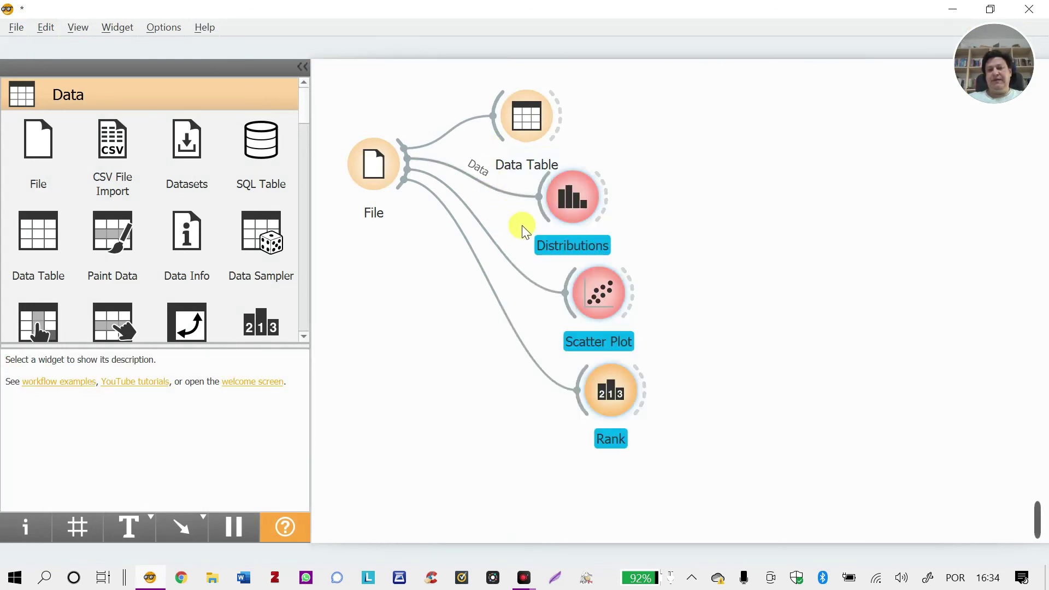